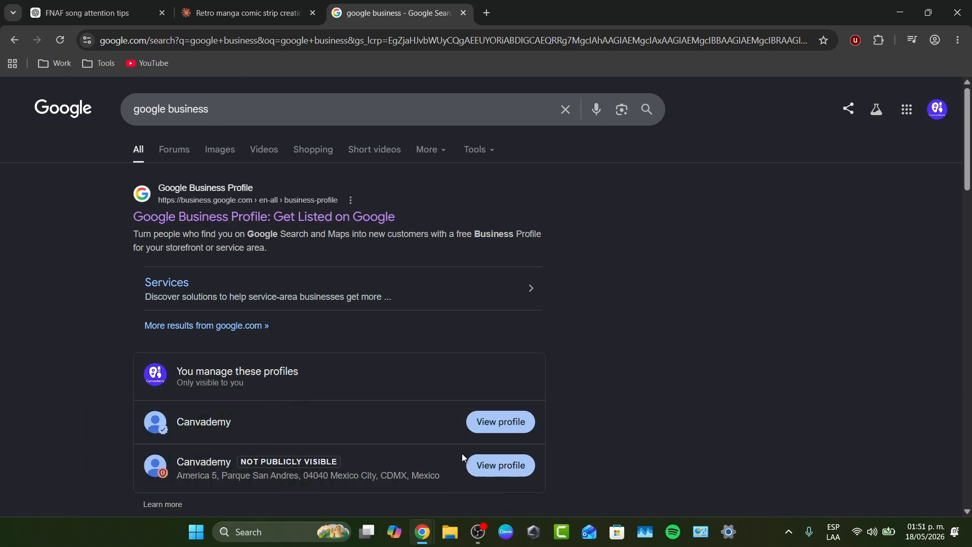
Open the first Canvademy business profile listed under 'You manage these profiles'
scroll(462, 454, "down", 2)
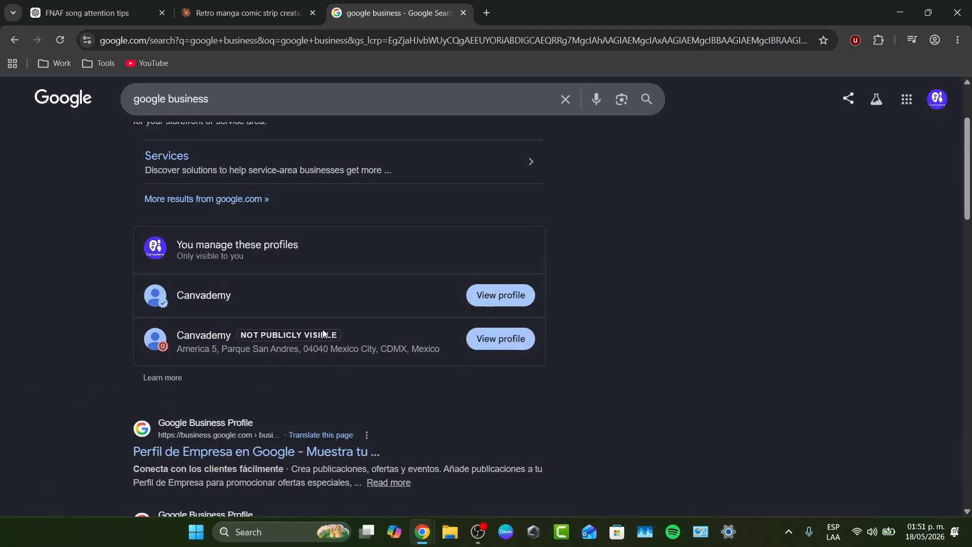
left_click(522, 303)
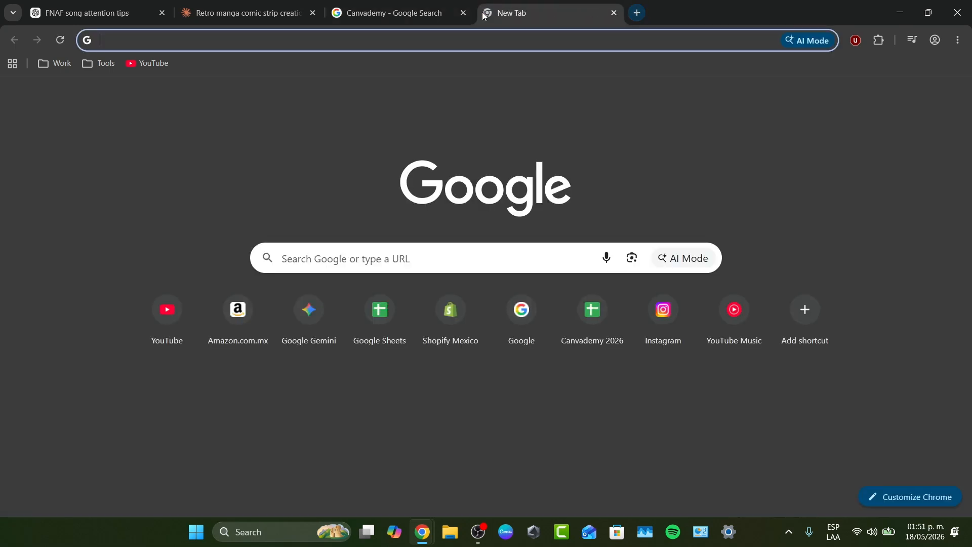
Load workspace.google.com in a new Chrome tab
left_click(487, 13)
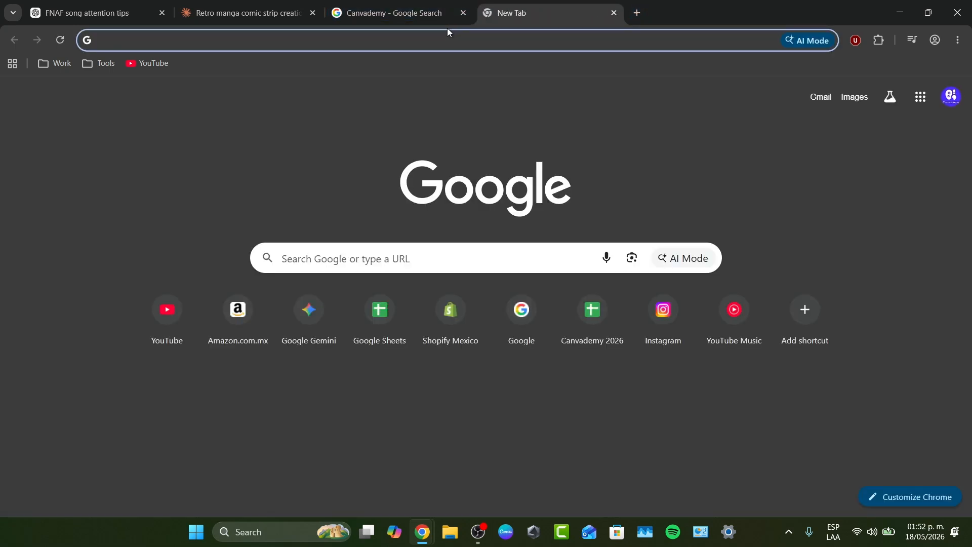
type("workspac")
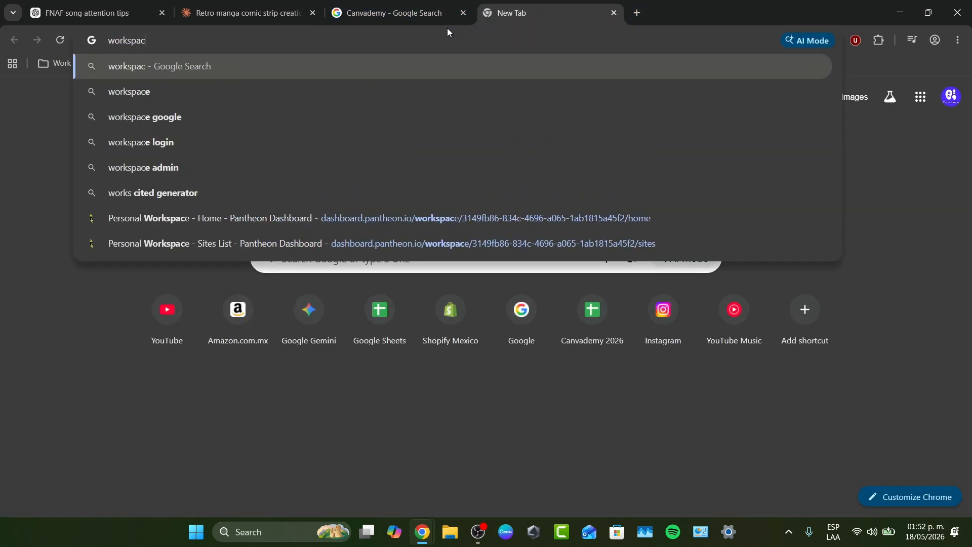
type("e.google.com")
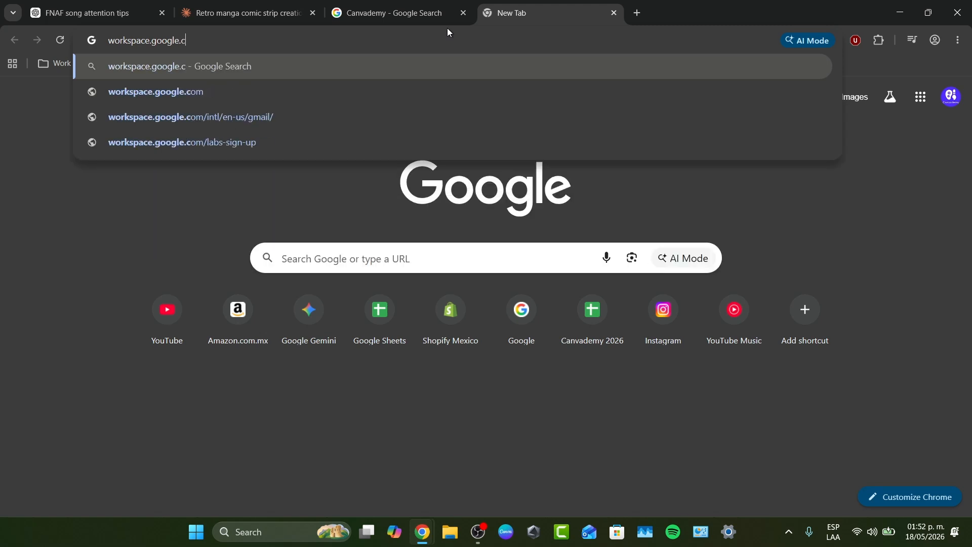
key("Return")
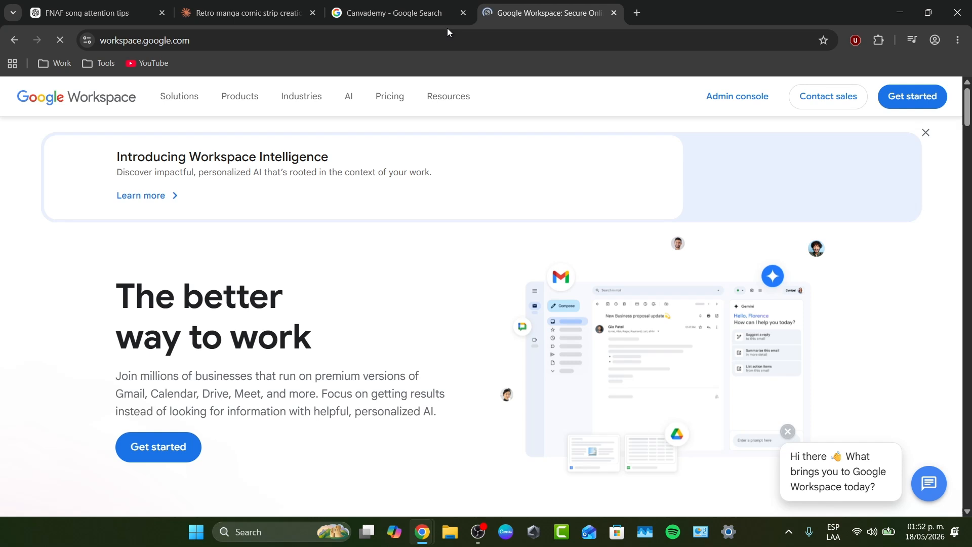
Start the Workspace signup and read the start-fresh and custom email option descriptions
left_click(185, 458)
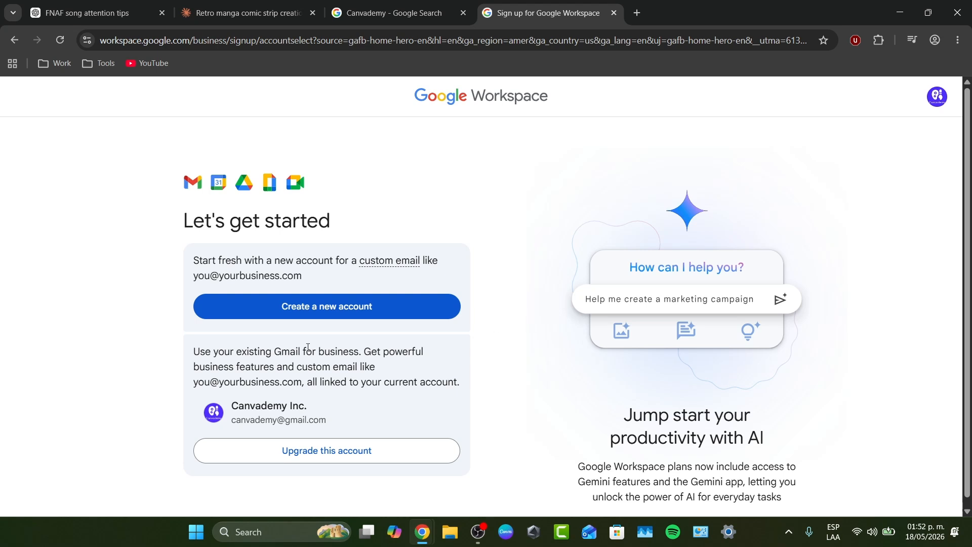
left_click_drag(236, 260, 219, 261)
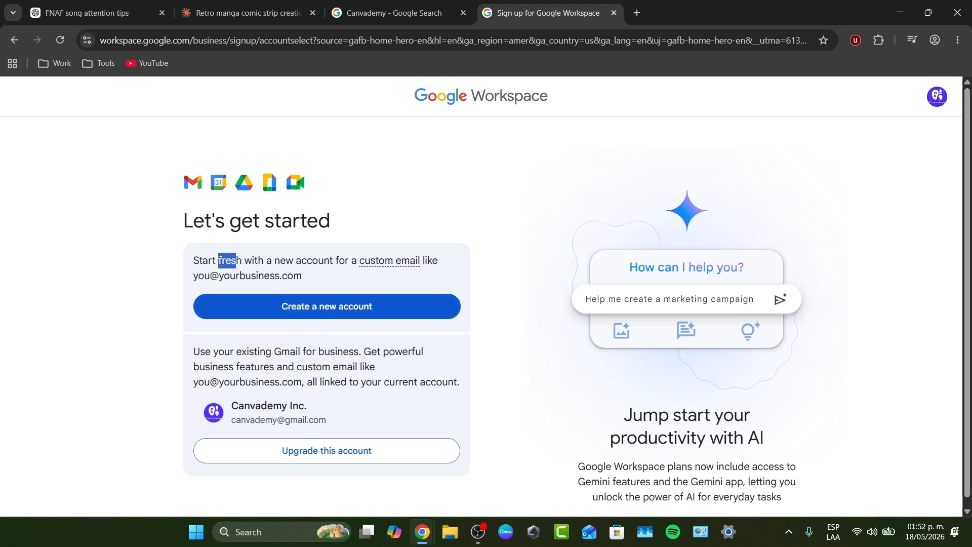
left_click_drag(301, 261, 220, 286)
left_click(310, 277)
Review the existing Gmail address, then choose to sign up with a brand-new account
left_click_drag(234, 419, 339, 422)
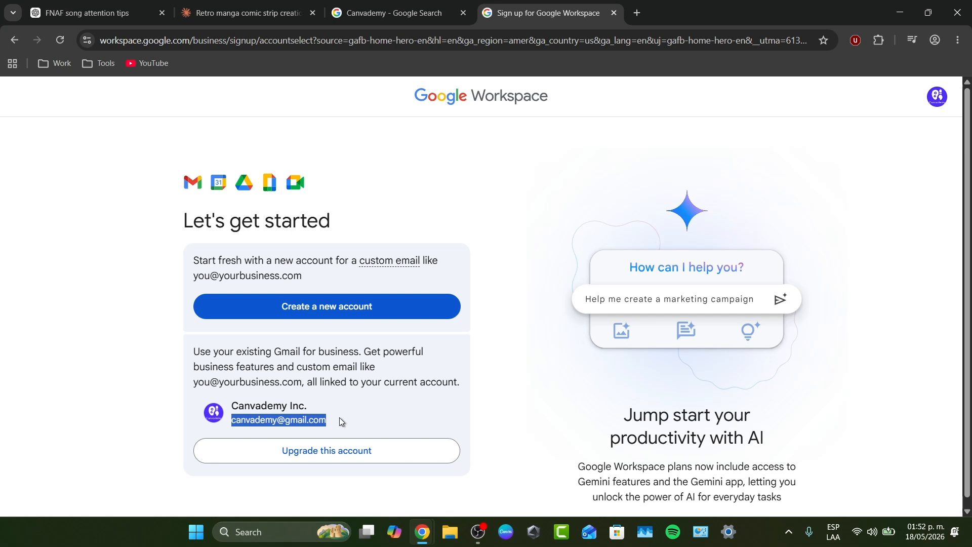
left_click(261, 419)
left_click_drag(232, 420, 337, 426)
left_click(249, 428)
left_click_drag(233, 421, 280, 420)
left_click(238, 420)
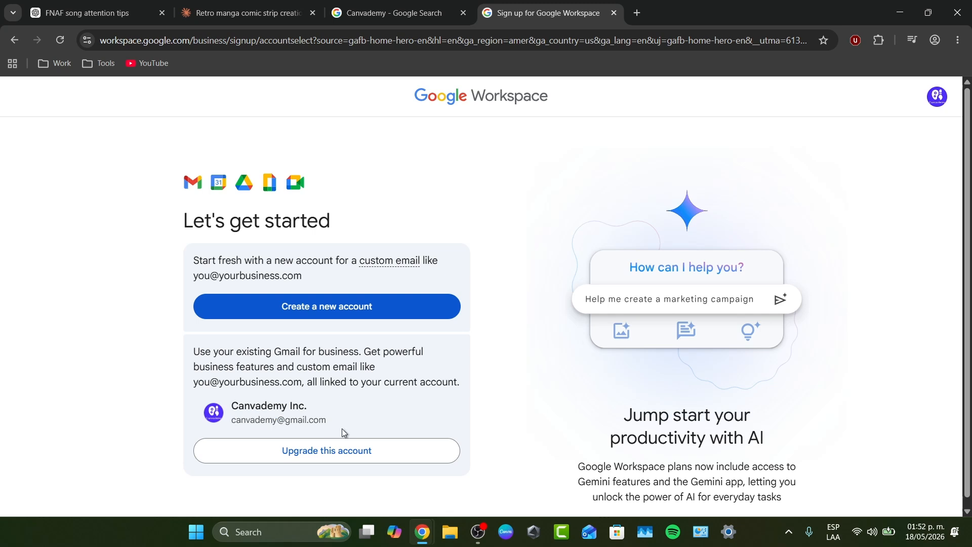
left_click(370, 317)
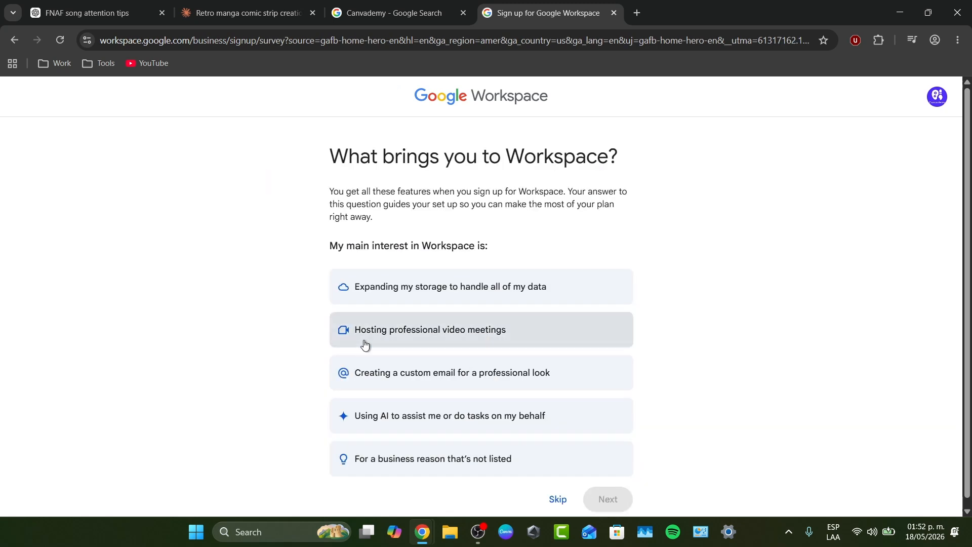
Choose creating a custom email as the main reason for using Workspace
scroll(382, 343, "down", 1)
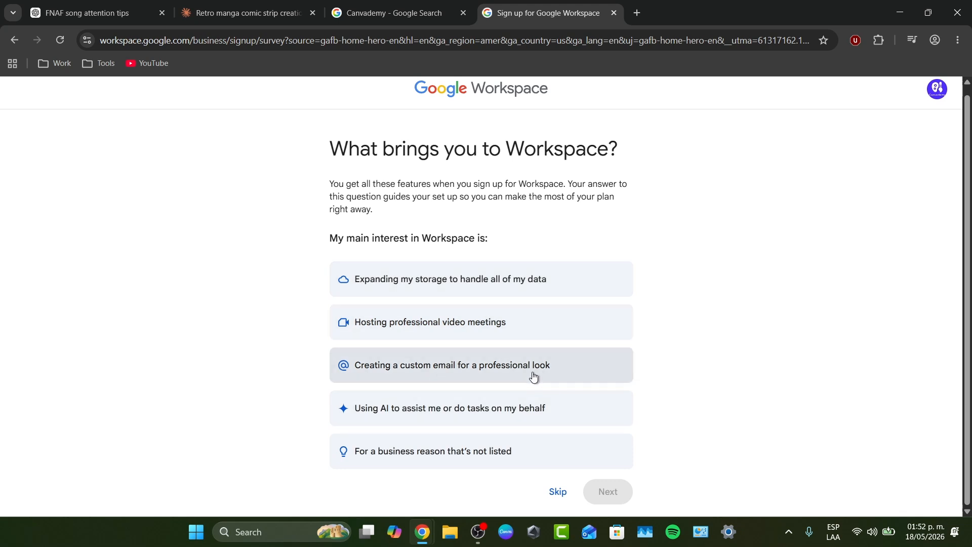
left_click(455, 375)
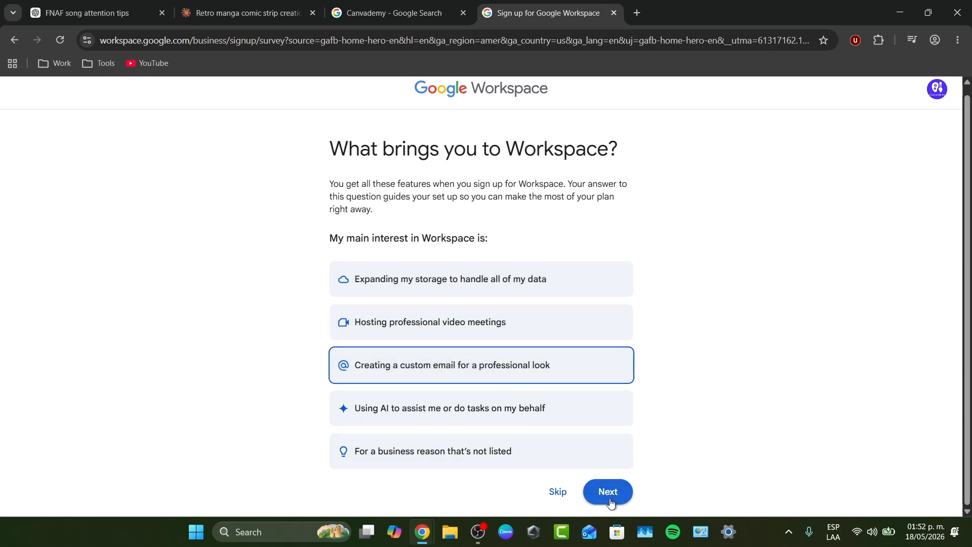
left_click(608, 495)
Enter Canvademy as the business name with 2 - 9 employees
left_click(330, 198)
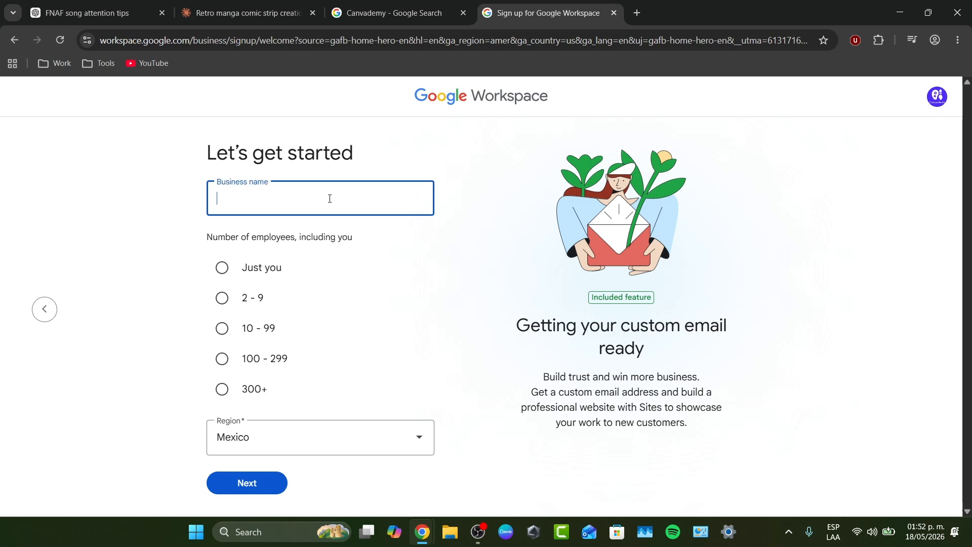
type("Canvademy")
left_click_drag(247, 237, 341, 258)
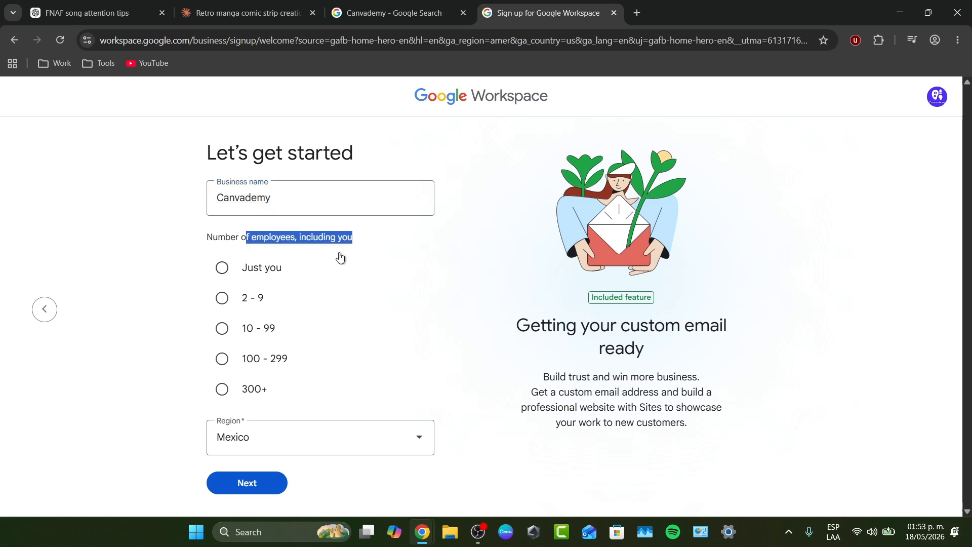
left_click(340, 259)
left_click(260, 303)
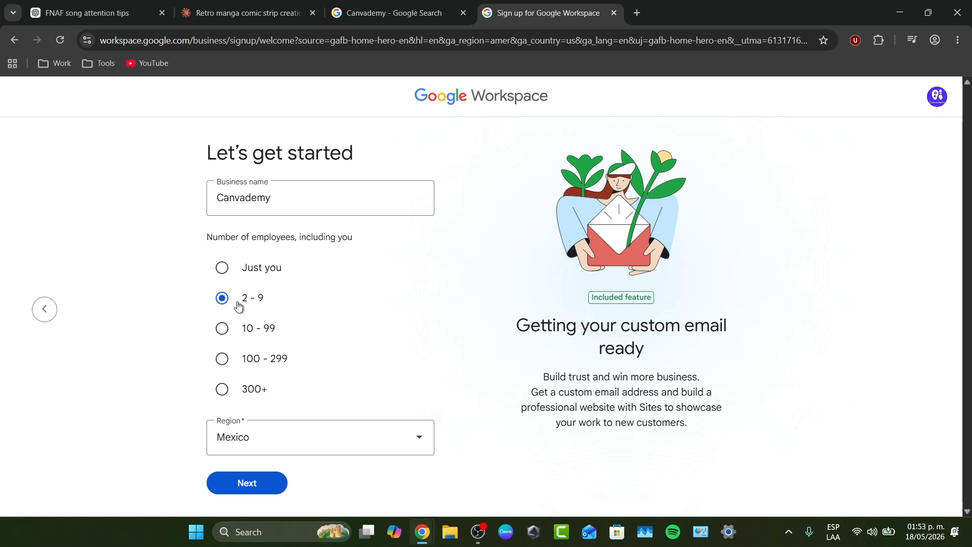
left_click(259, 490)
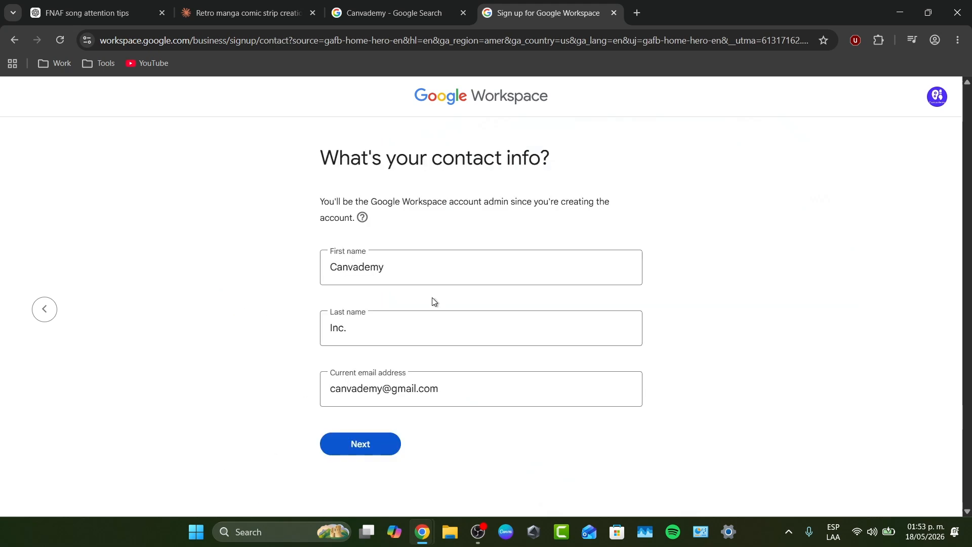
Confirm the prefilled first name, last name and current email address
left_click(380, 274)
left_click(386, 325)
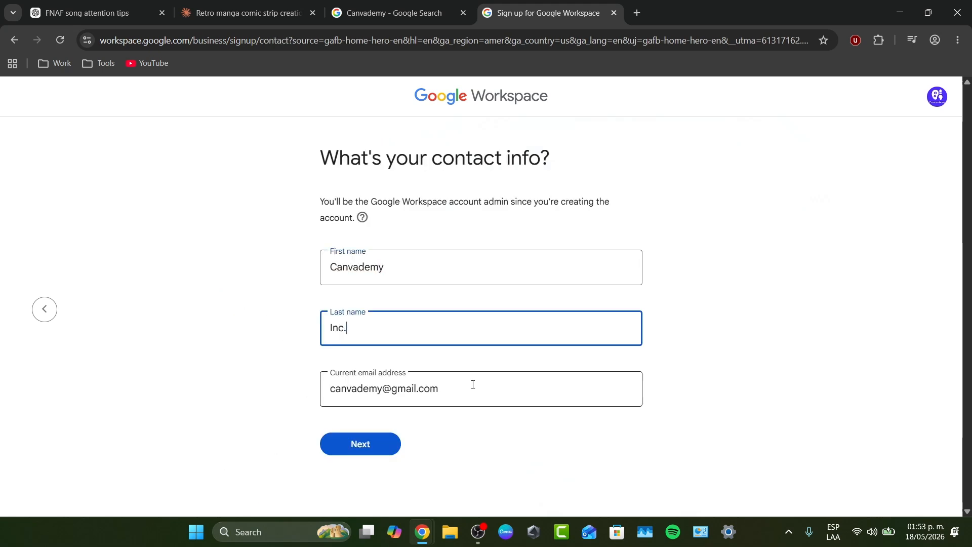
left_click(439, 389)
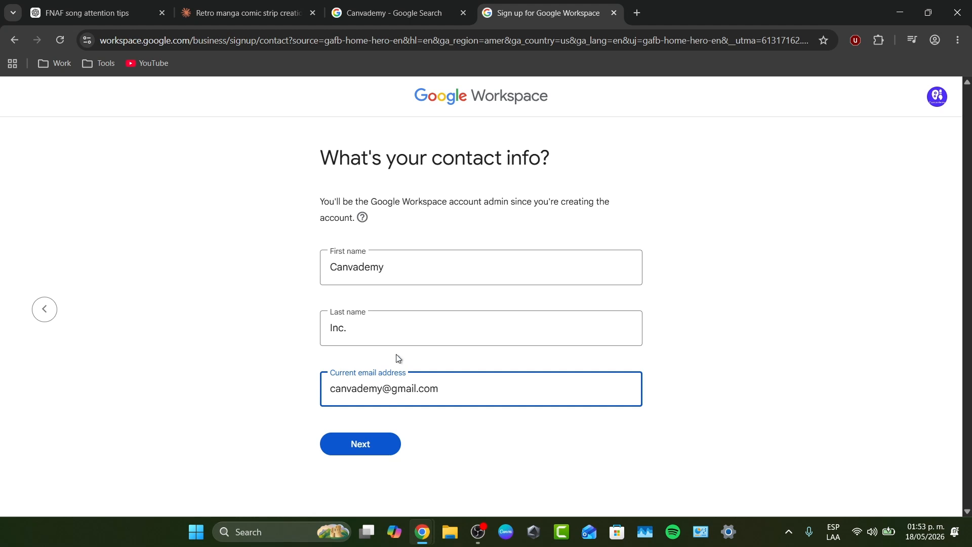
left_click(388, 445)
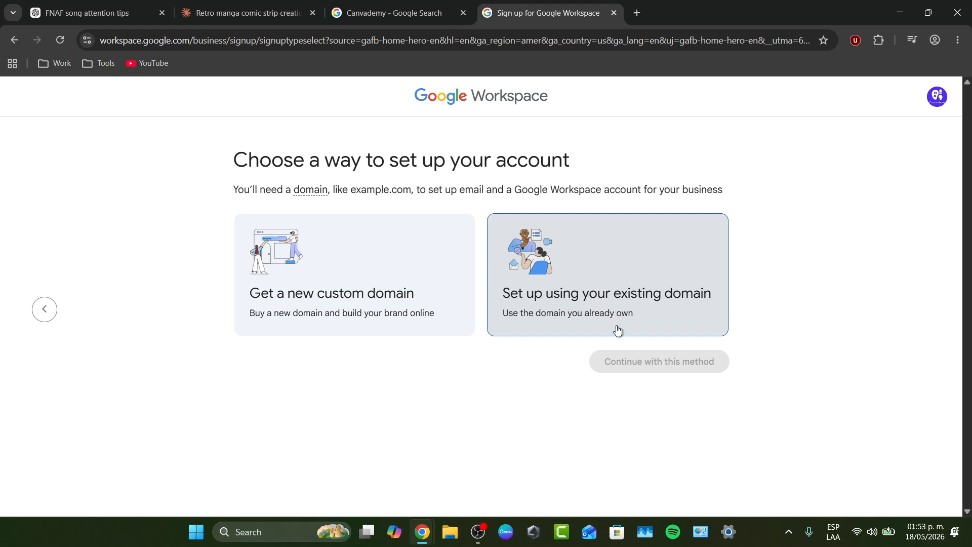
Search the web for namecheap in a new tab
left_click(644, 14)
type("nameche")
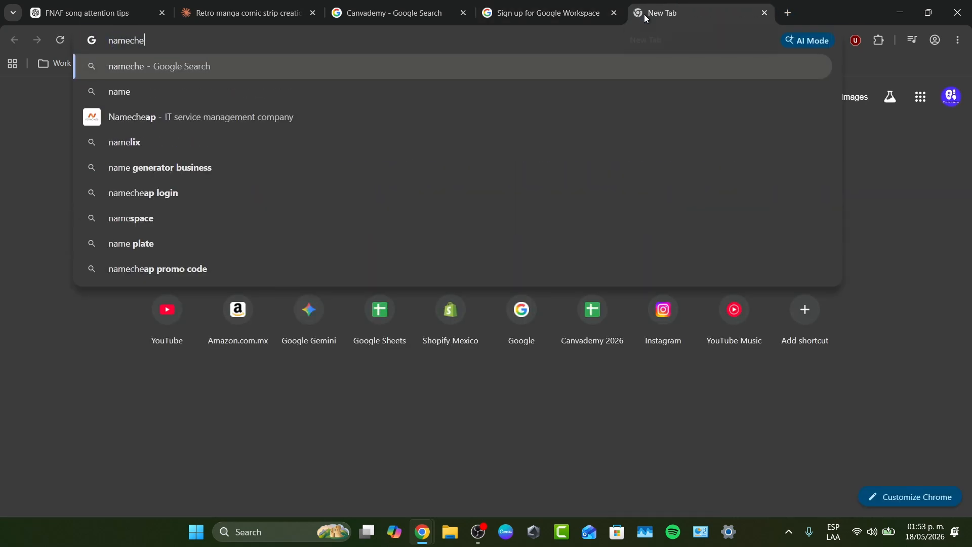
type("ap")
key("Return")
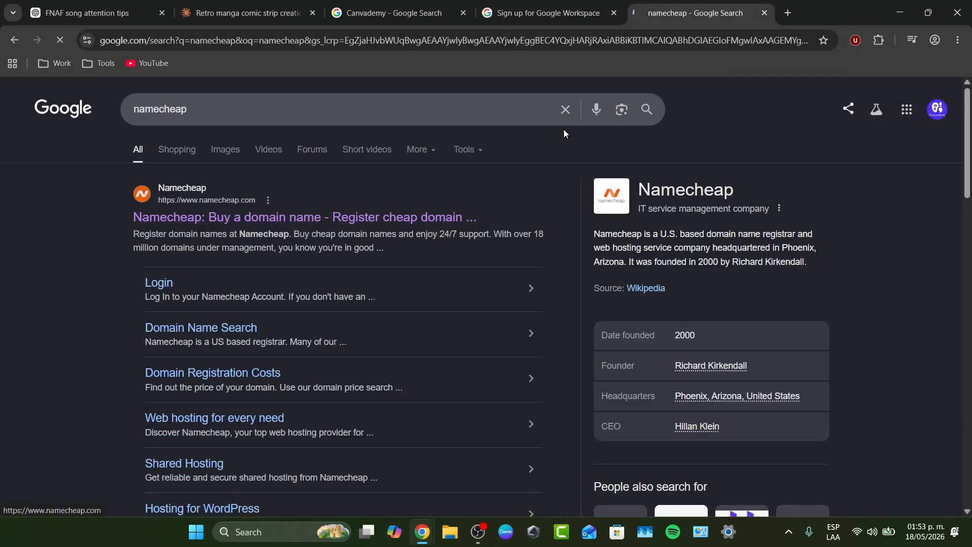
Choose to get a new custom domain in Workspace, then go to the Namecheap tab
left_click(547, 13)
left_click(428, 308)
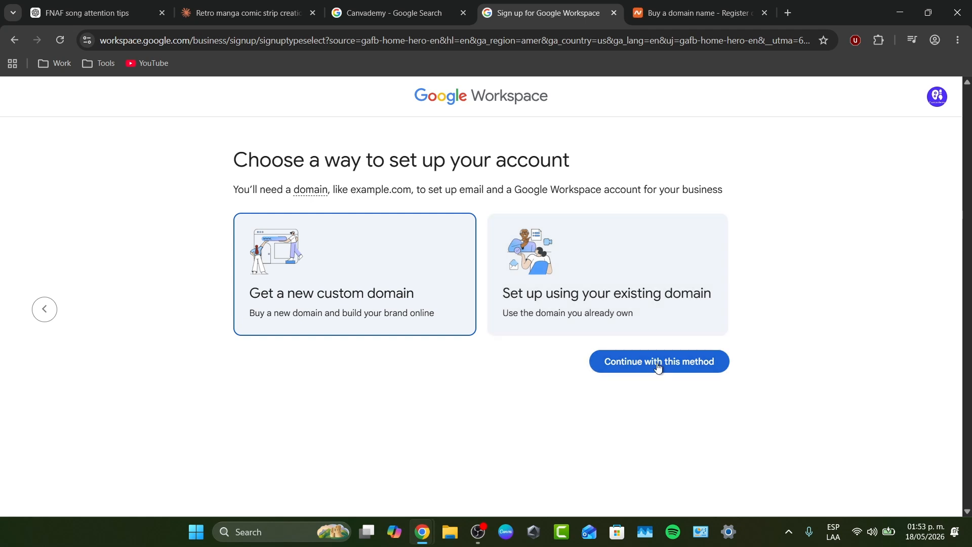
left_click(659, 363)
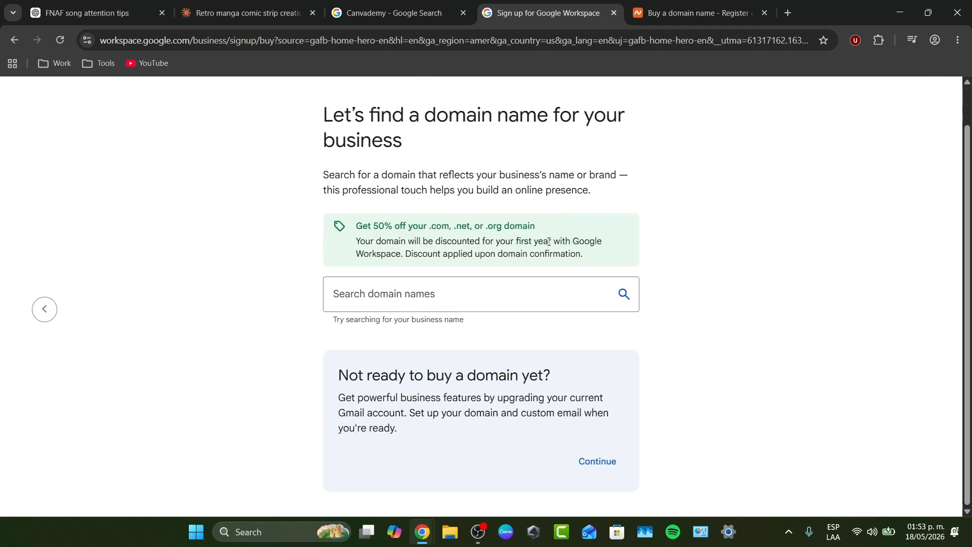
left_click(699, 13)
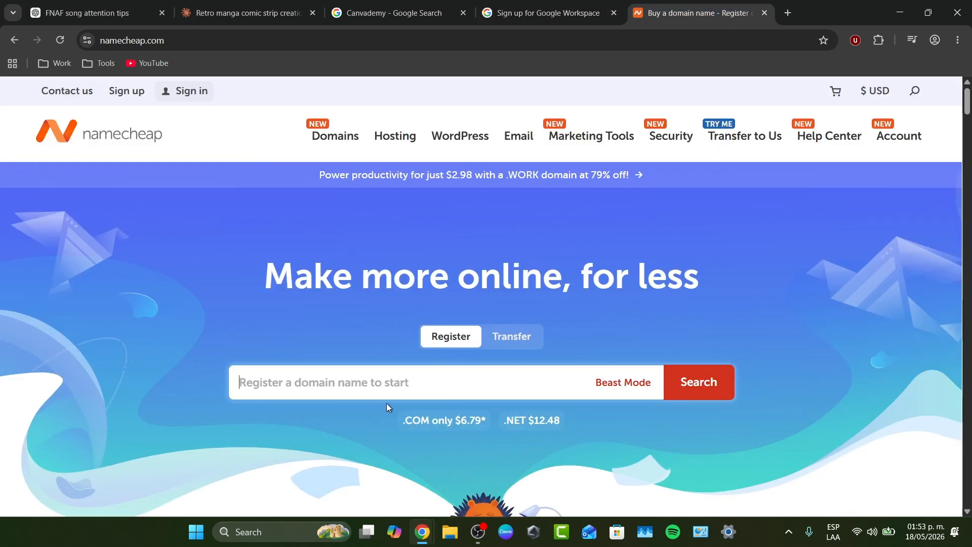
Search Namecheap for canvademy and check the canvademy.com yearly and retail price
type("canvademy")
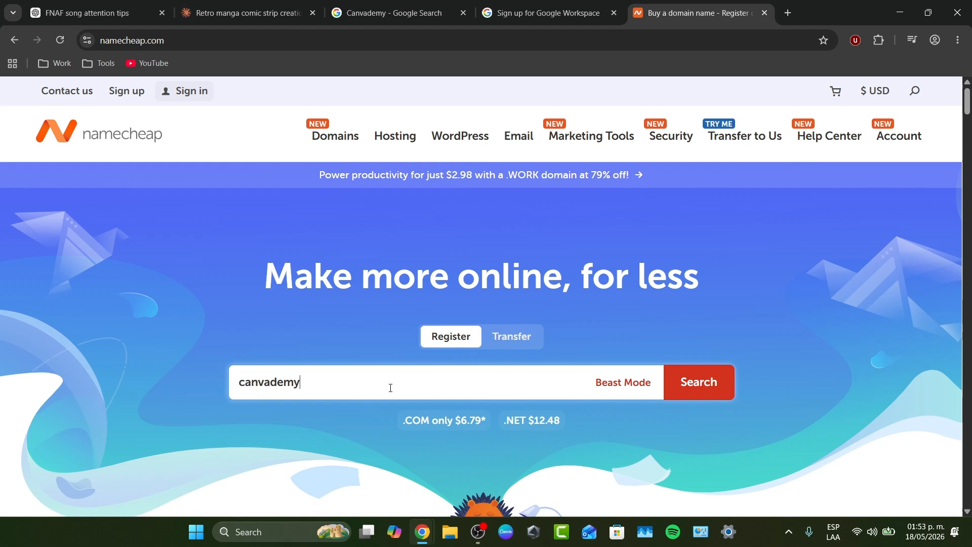
key("Return")
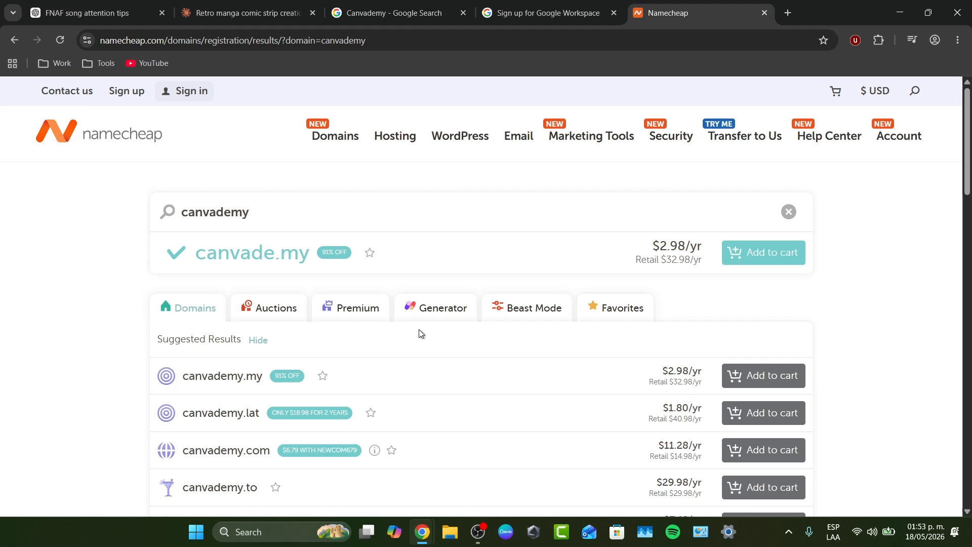
scroll(460, 350, "down", 1)
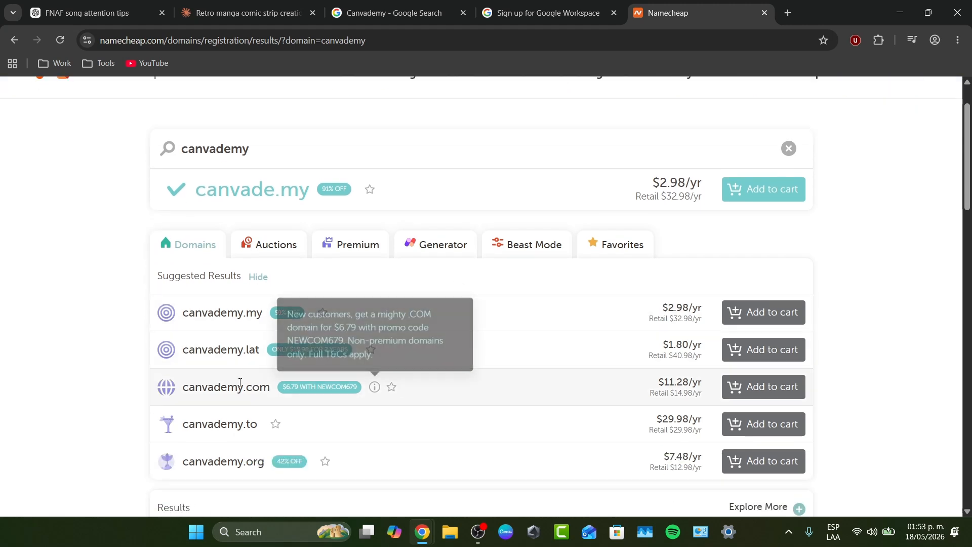
left_click_drag(182, 388, 278, 383)
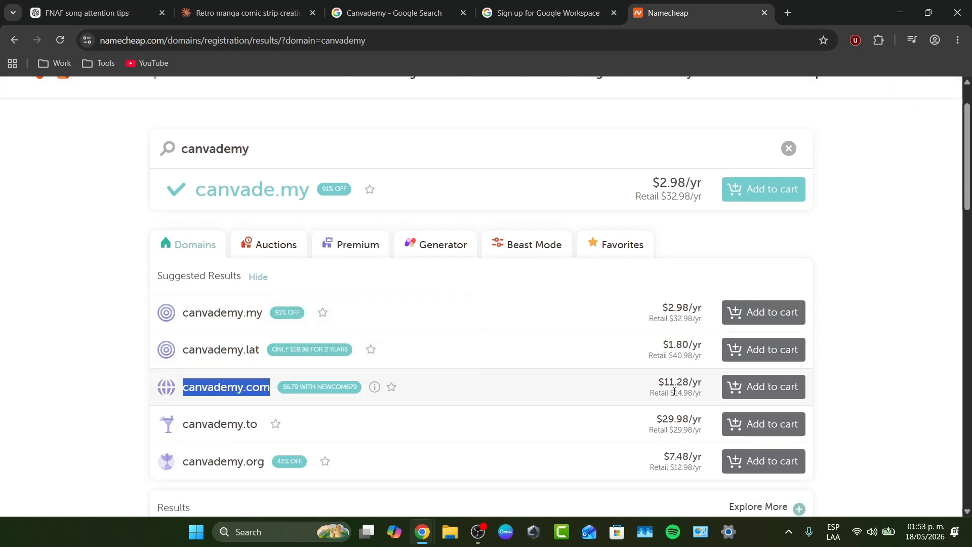
left_click_drag(666, 382, 710, 384)
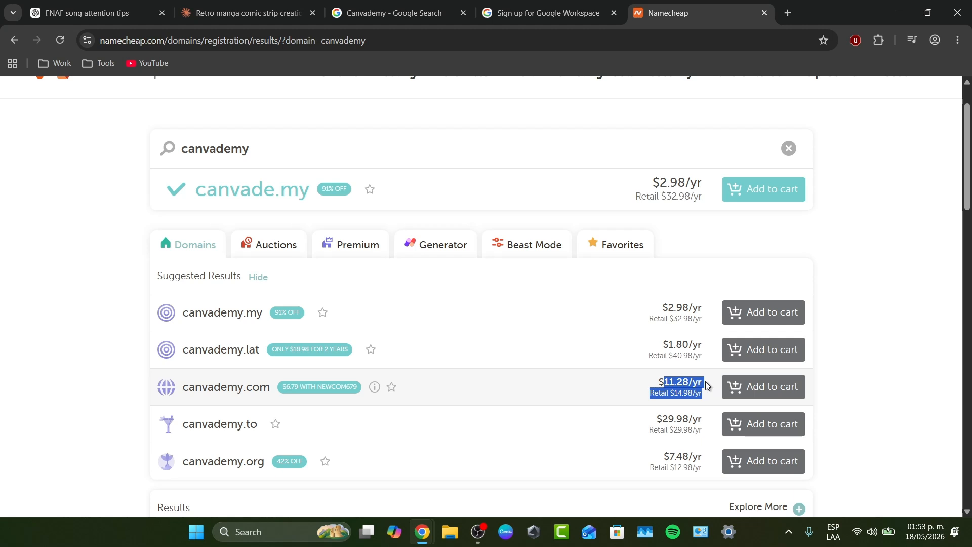
left_click(699, 389)
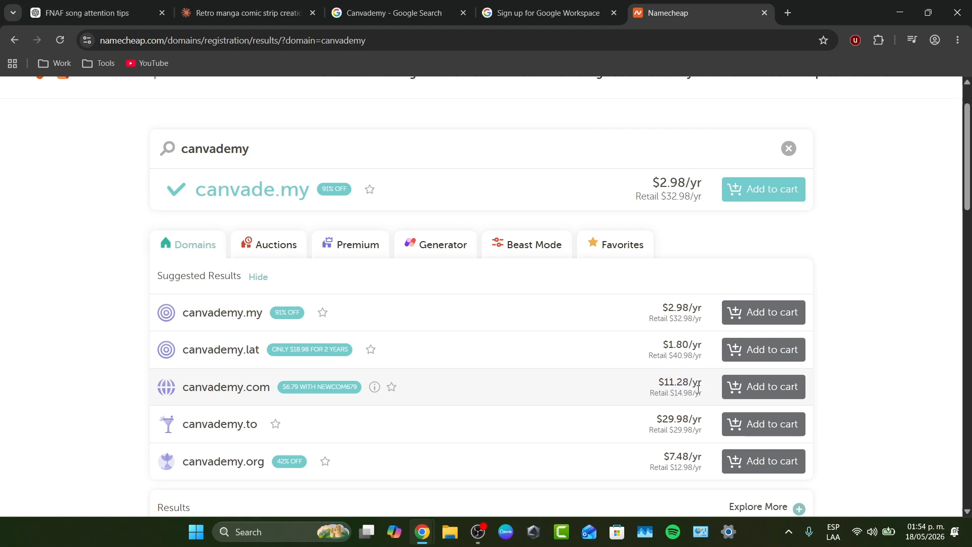
Compare the canvademy.lat and canvademy.online prices
double_click(249, 356)
left_click_drag(669, 349, 695, 347)
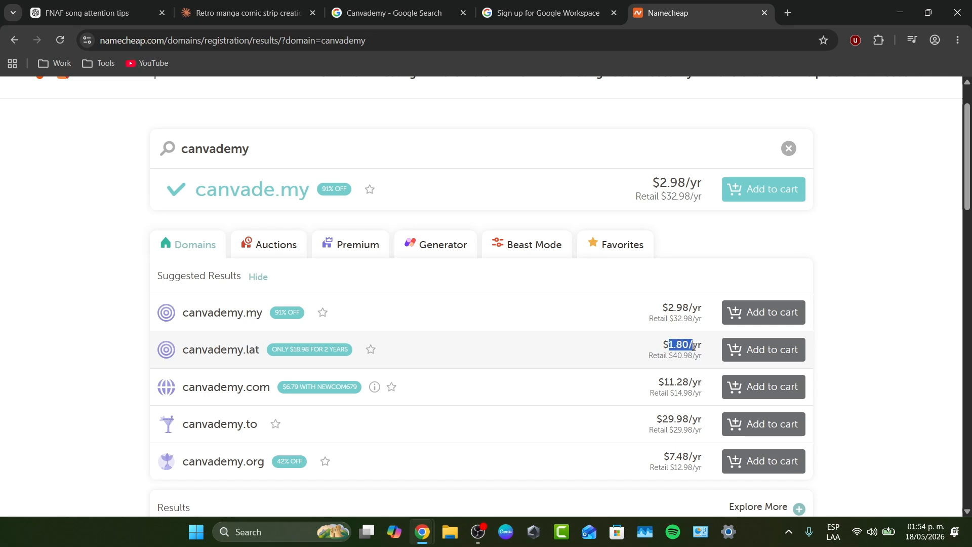
scroll(695, 348, "down", 5)
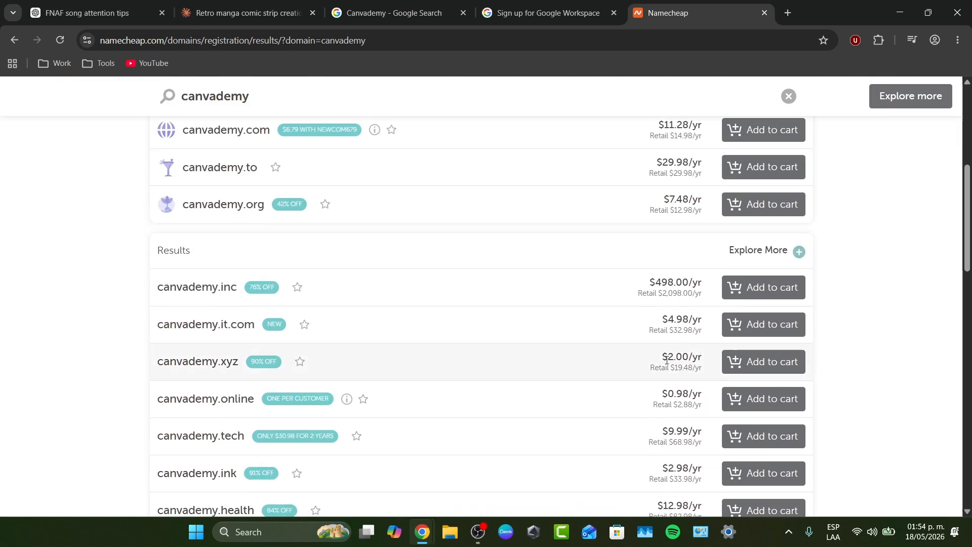
left_click_drag(661, 392, 709, 402)
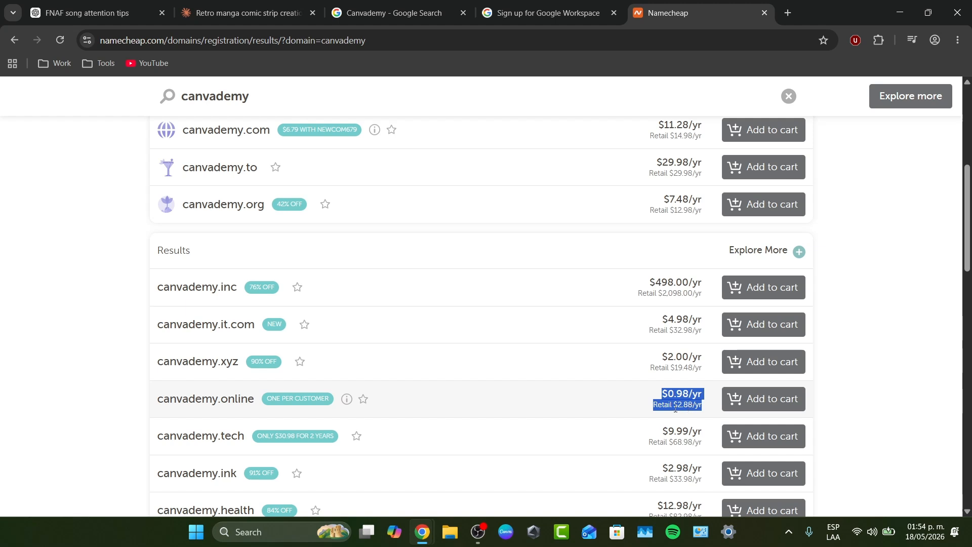
Replace the Namecheap search term with 'sthwh' and browse those results
scroll(640, 202, "up", 6)
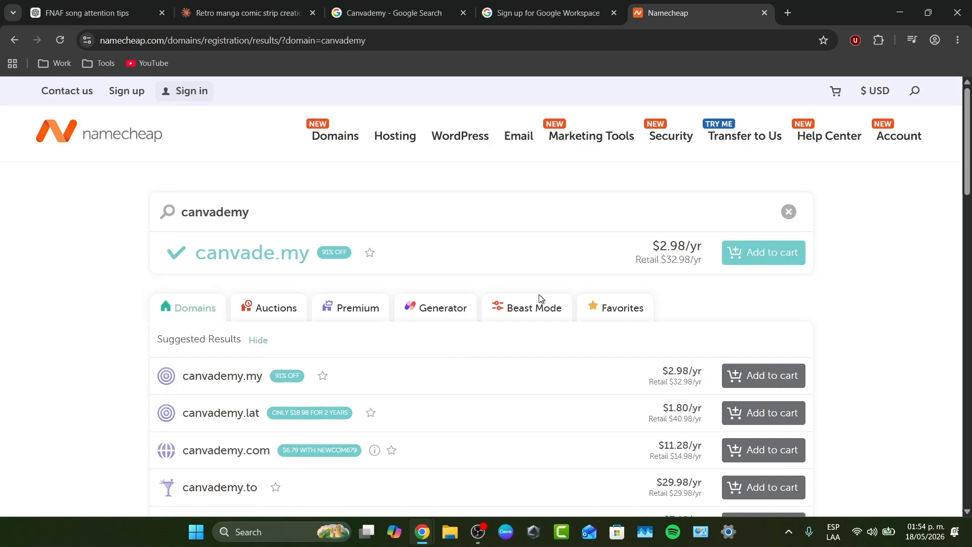
left_click(298, 218)
type("sthwht")
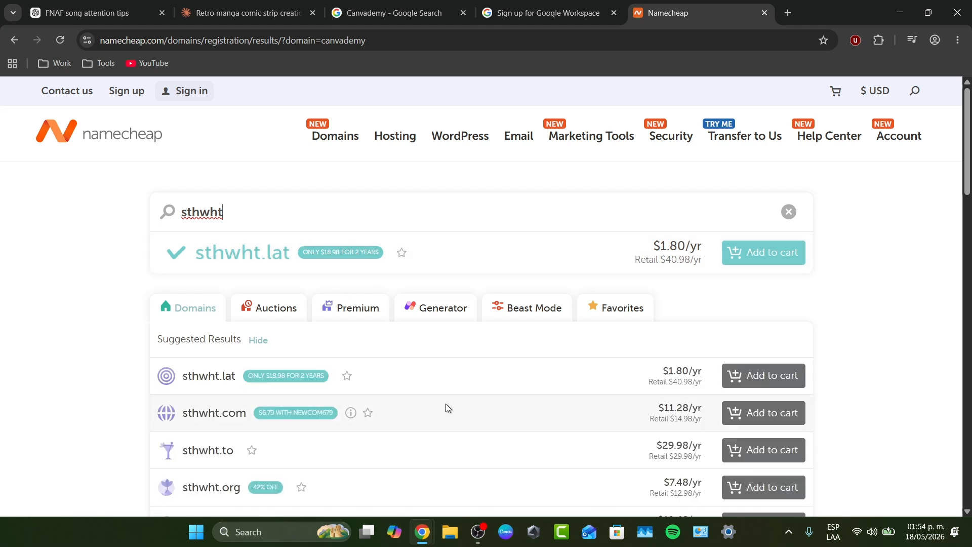
scroll(446, 400, "down", 3)
Back in Workspace, search for canvademy.com using the autofill suggestion
left_click(582, 13)
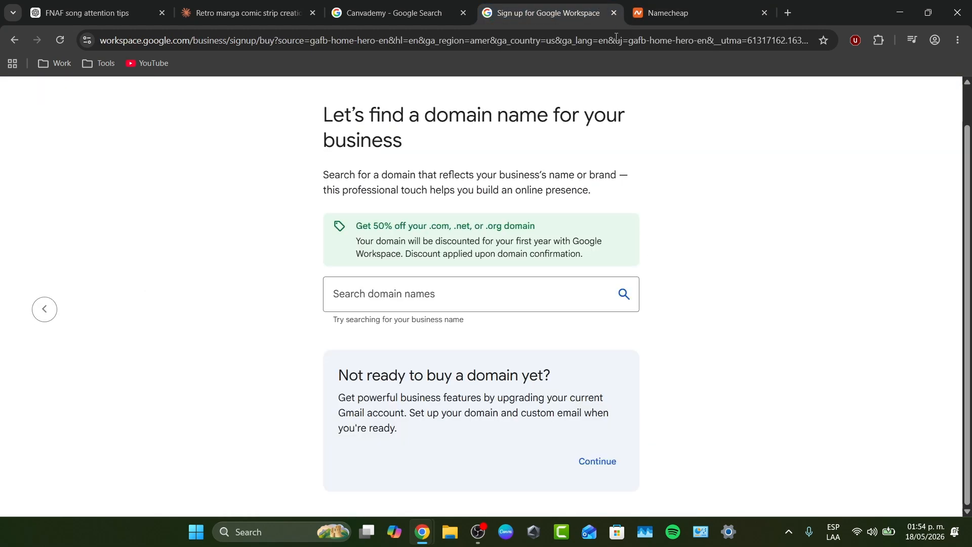
left_click(482, 295)
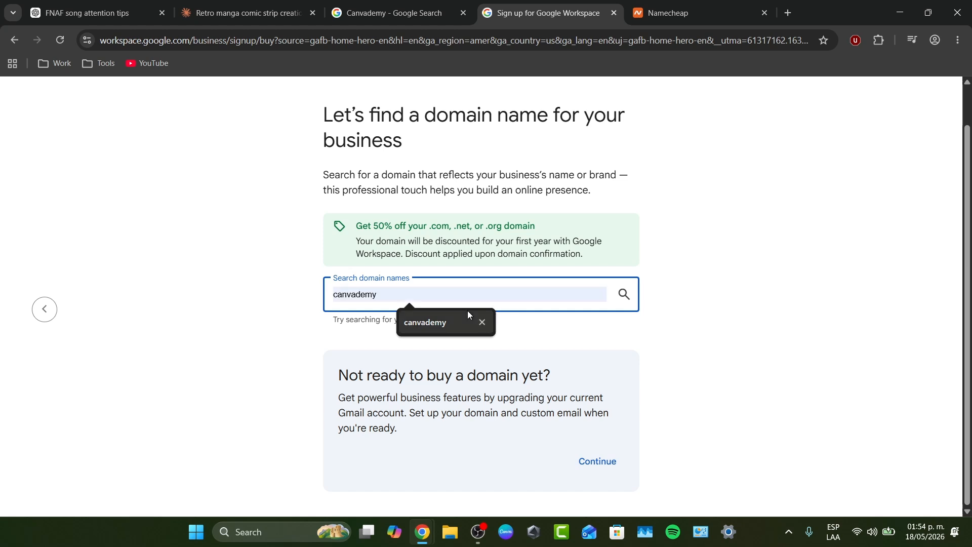
left_click(468, 315)
left_click(525, 336)
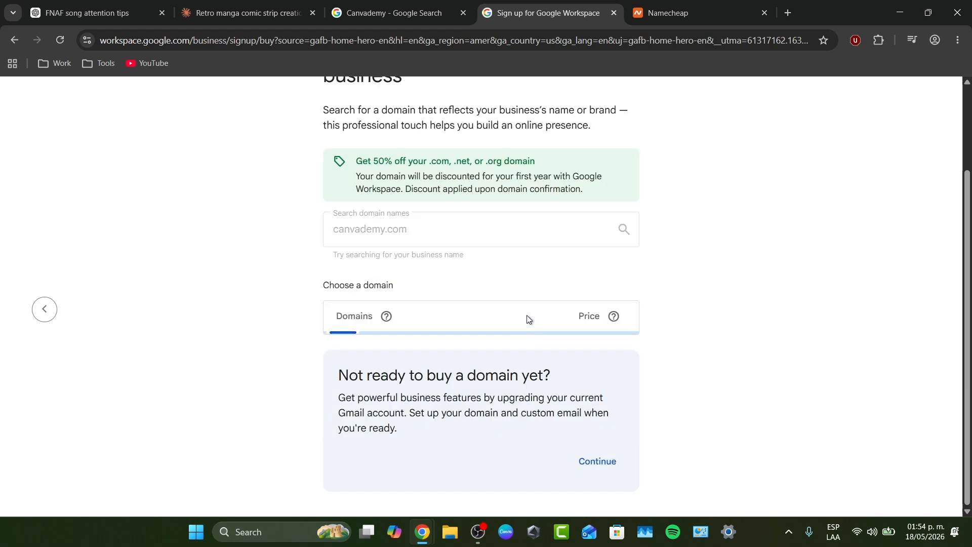
Find canvademy.com unavailable and choose canvademycom.mx at $720.00 MXN/year instead
scroll(694, 314, "down", 1)
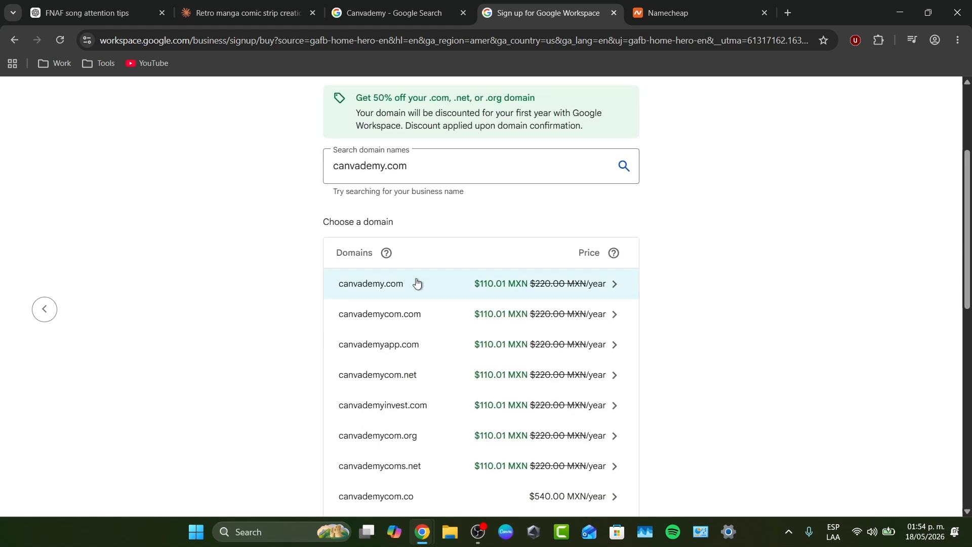
left_click(489, 298)
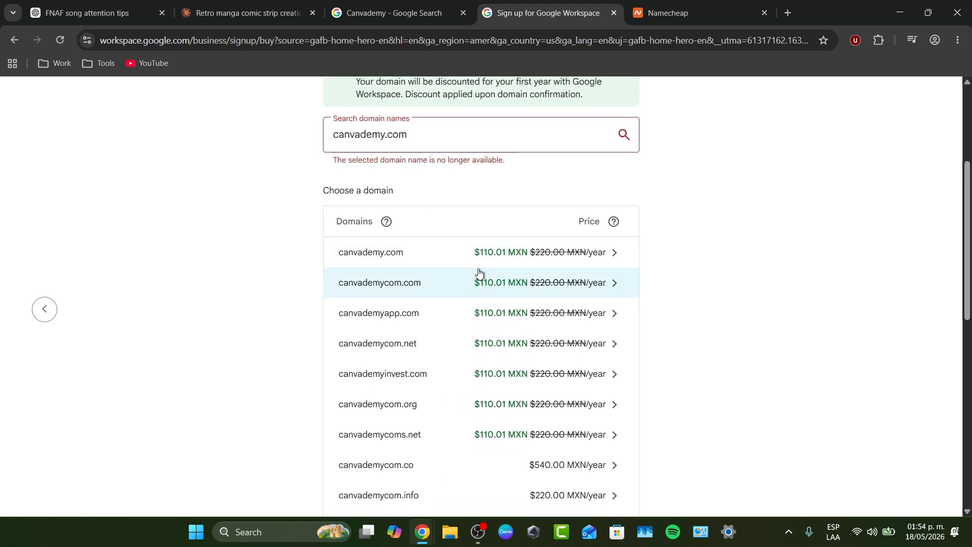
scroll(578, 362, "down", 2)
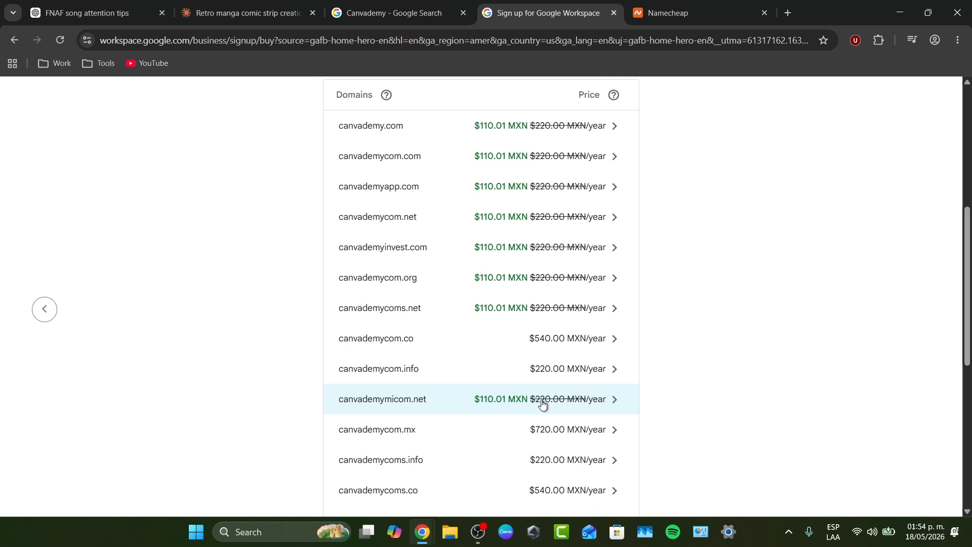
left_click(549, 437)
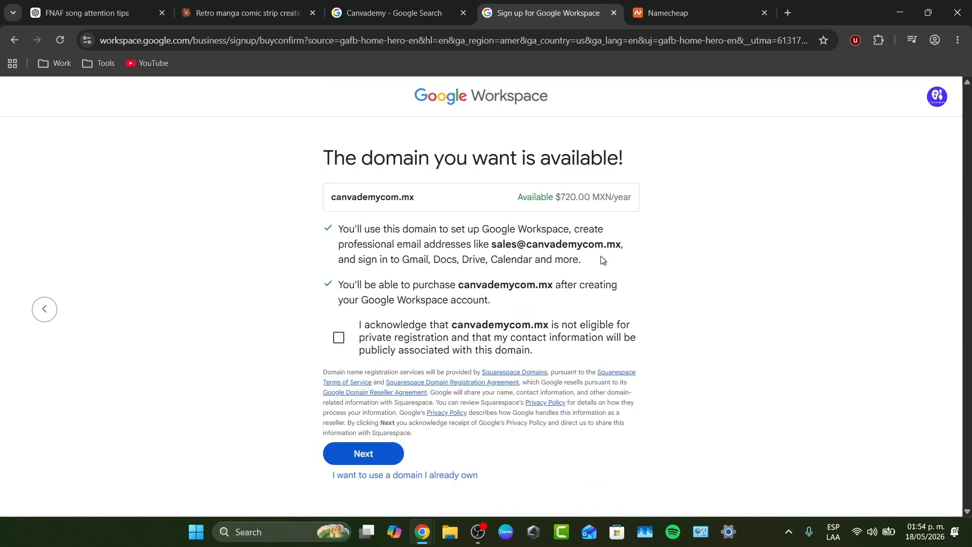
Acknowledge the domain won't be privately registered and reach the business information form
left_click(397, 348)
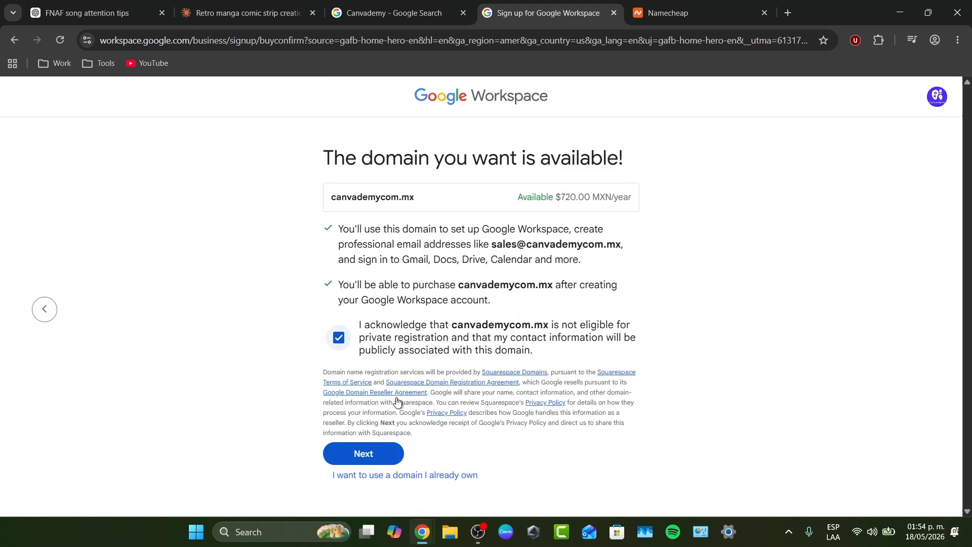
left_click(393, 452)
scroll(453, 345, "down", 4)
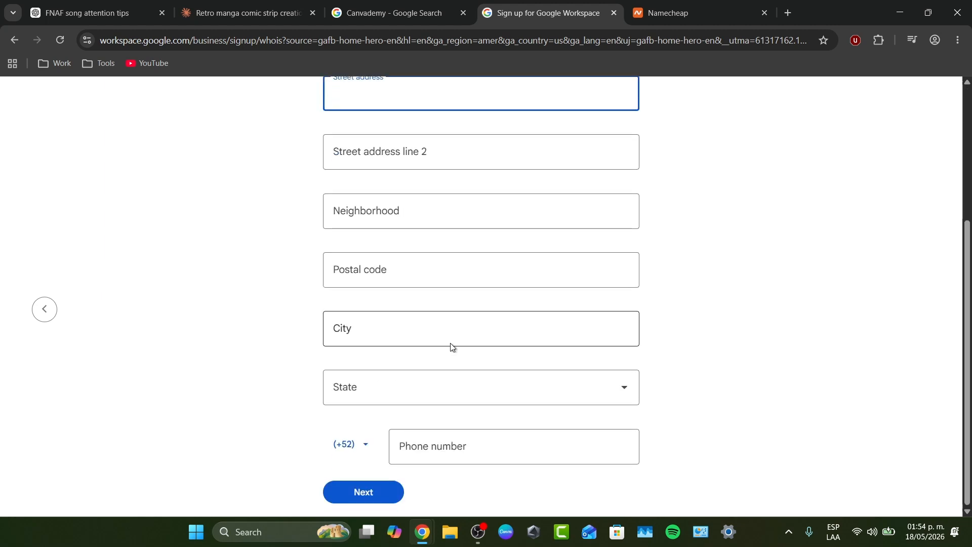
left_click(371, 491)
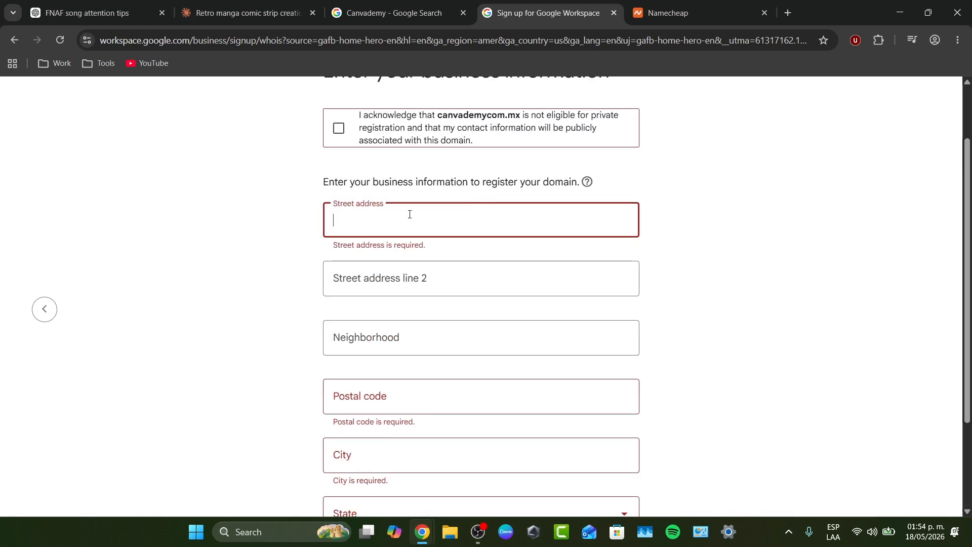
Autofill the business address from the suggestion and enter the phone number
type("f")
left_click(426, 239)
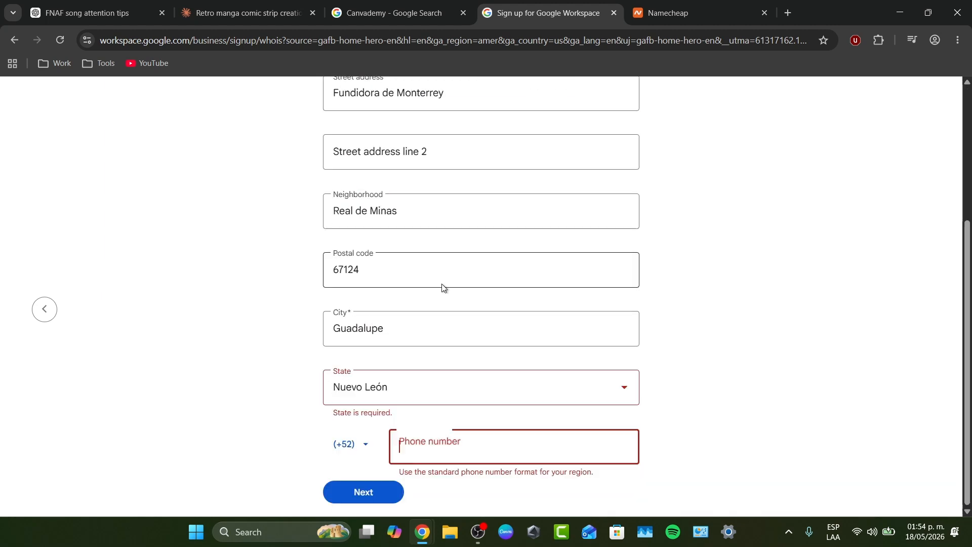
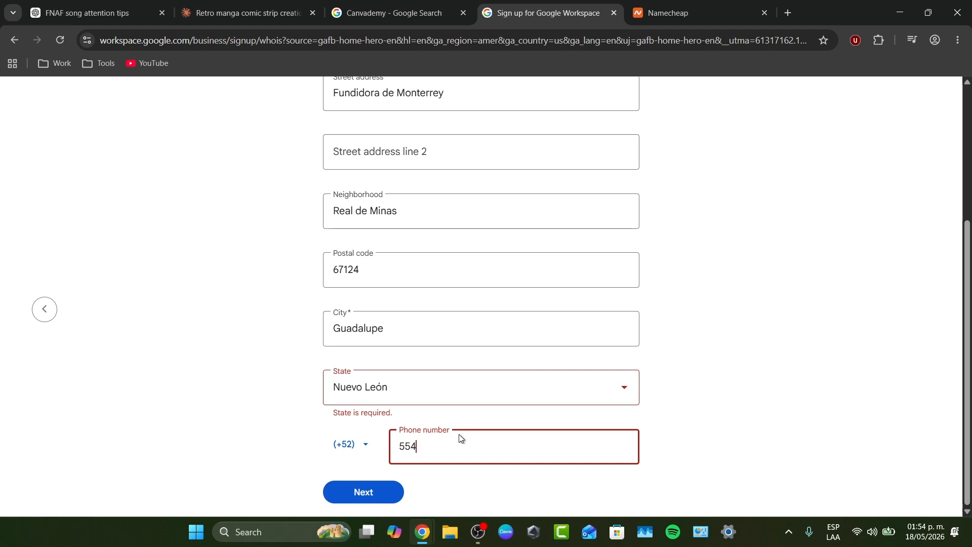
left_click(388, 492)
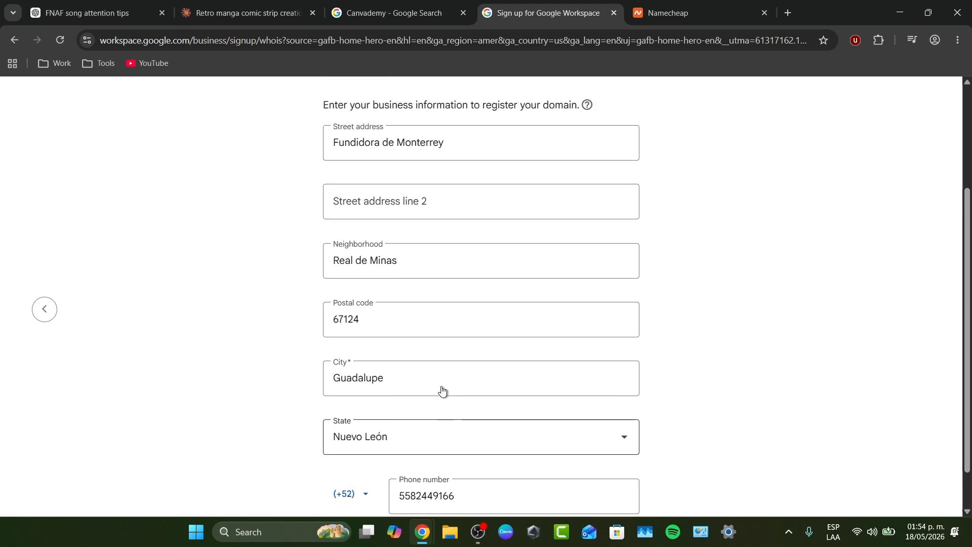
Re-tick the acknowledgement, correct the last name, and submit the business information
left_click(407, 210)
scroll(487, 448, "down", 4)
left_click(361, 493)
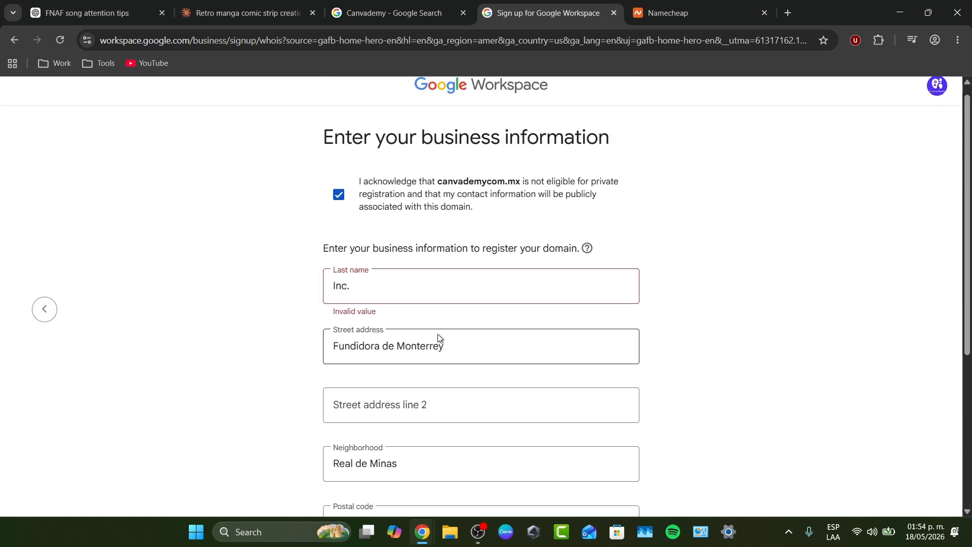
triple_click(406, 288)
type("Fraz")
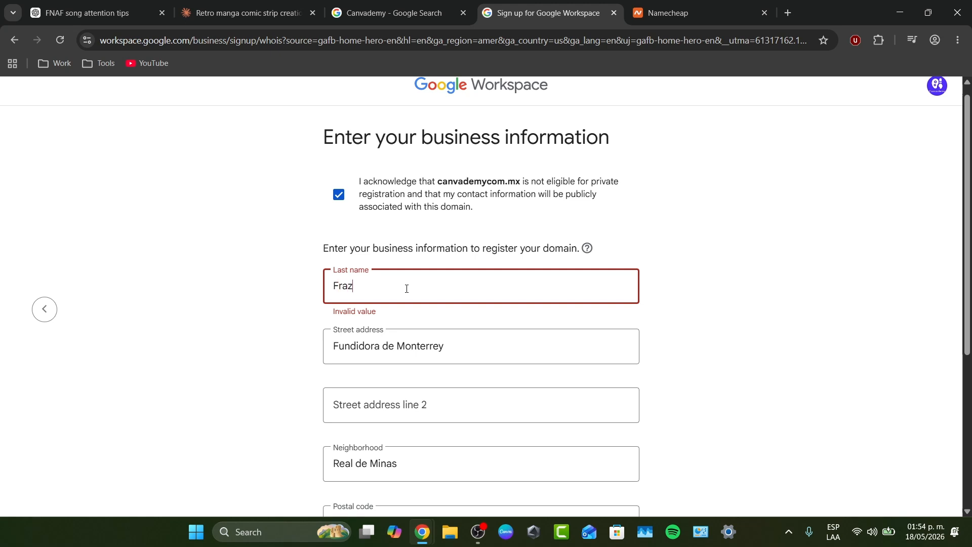
scroll(407, 289, "down", 5)
left_click(349, 489)
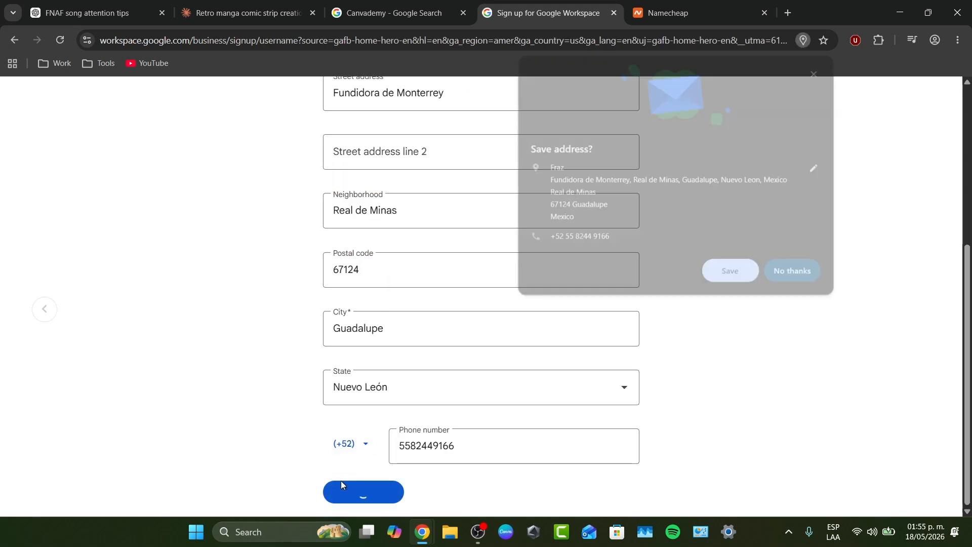
left_click(798, 275)
Enter a trial username, then replace it with 'support'
left_click(475, 173)
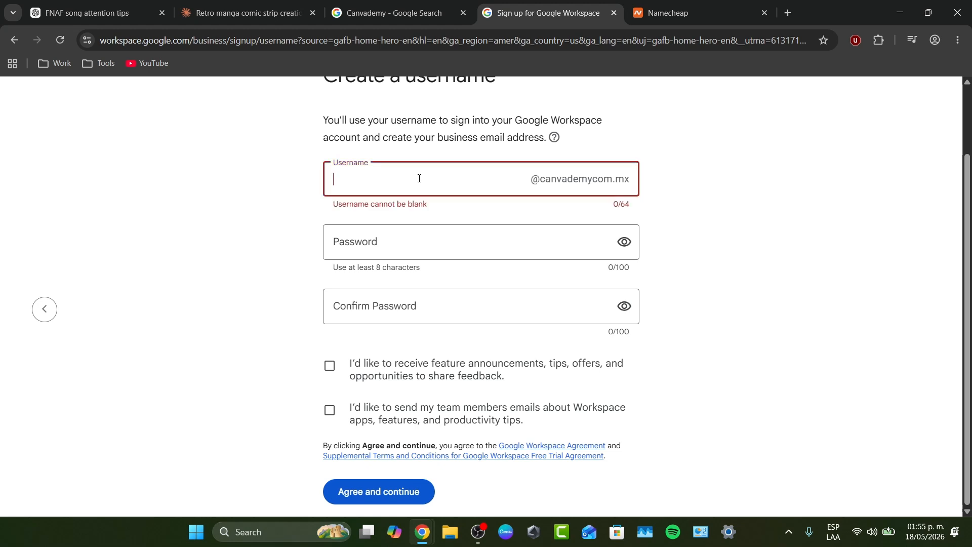
type("stephen")
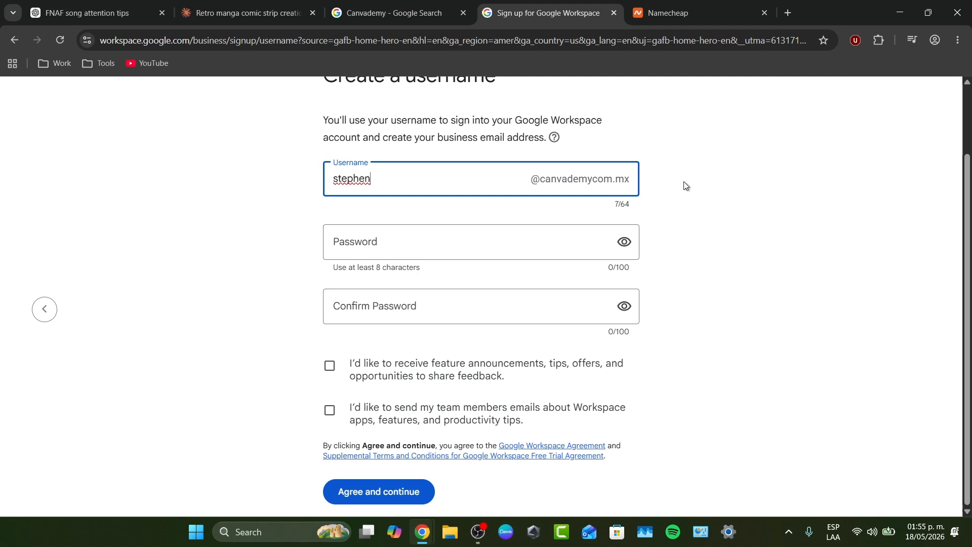
left_click(685, 186)
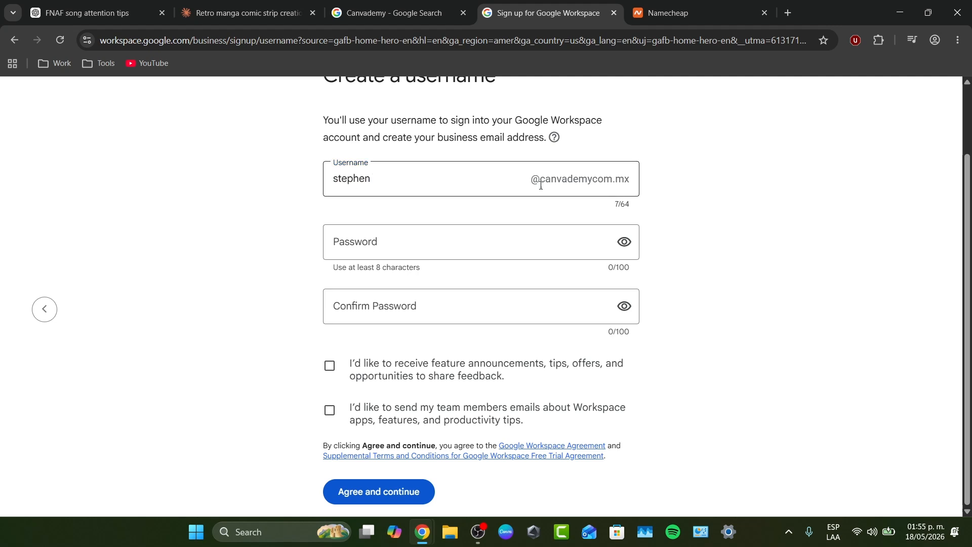
left_click(503, 182)
key("ctrl+a")
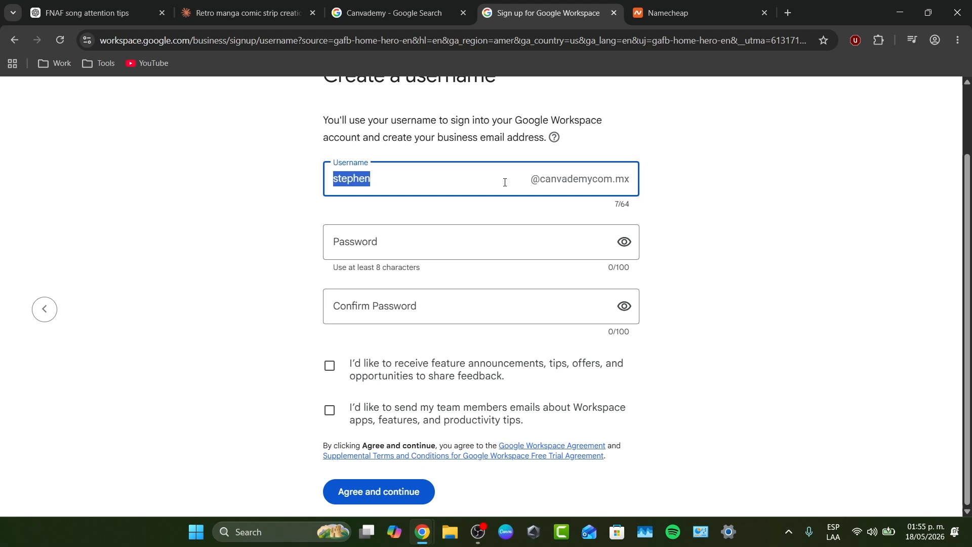
type("support")
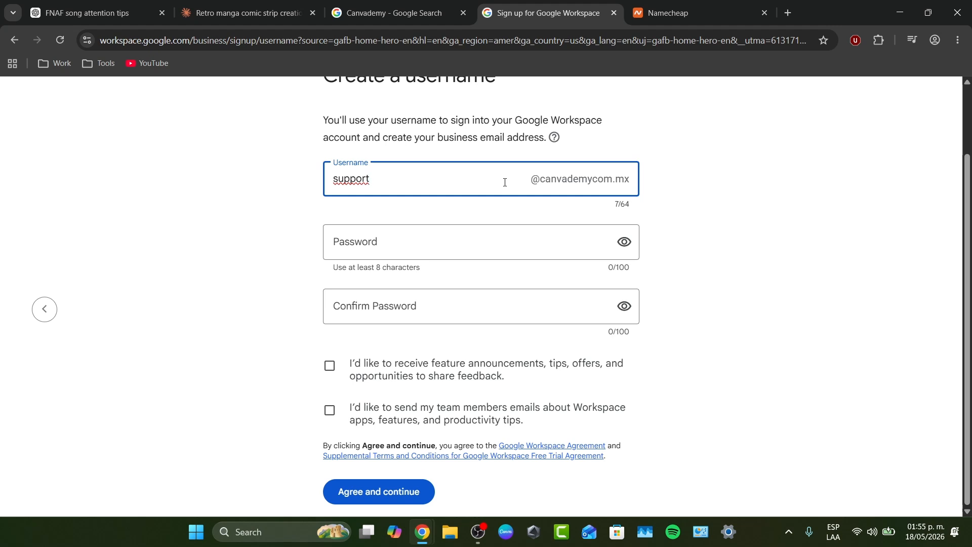
Test 'press' as the username, settle back on 'support', and visit both password fields
key("ctrl+a")
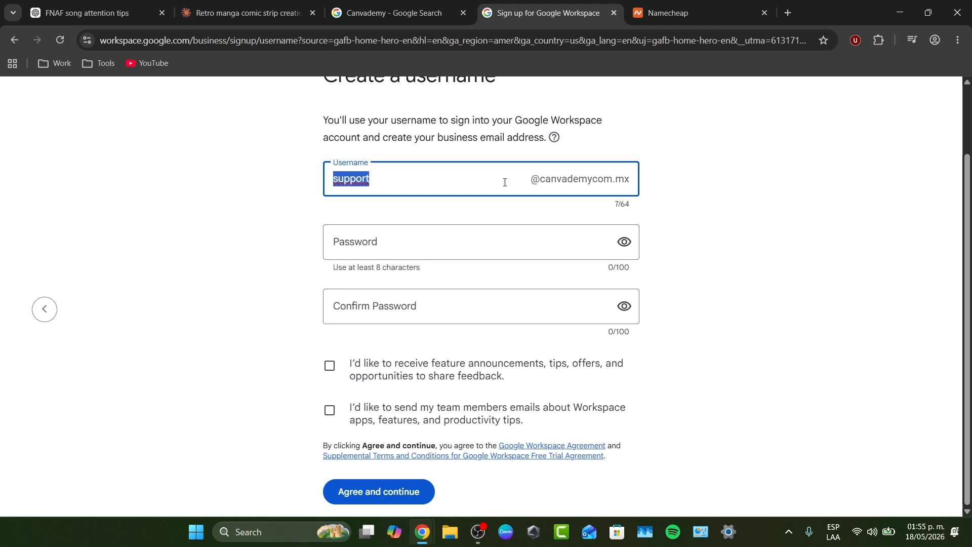
key("BackSpace")
type("press")
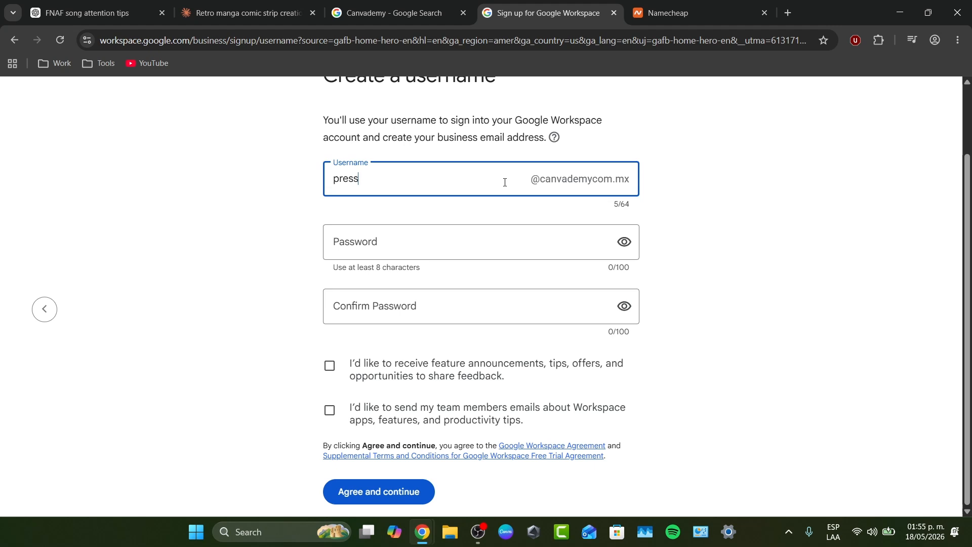
key("ctrl+a")
type("support")
left_click(515, 241)
left_click(542, 313)
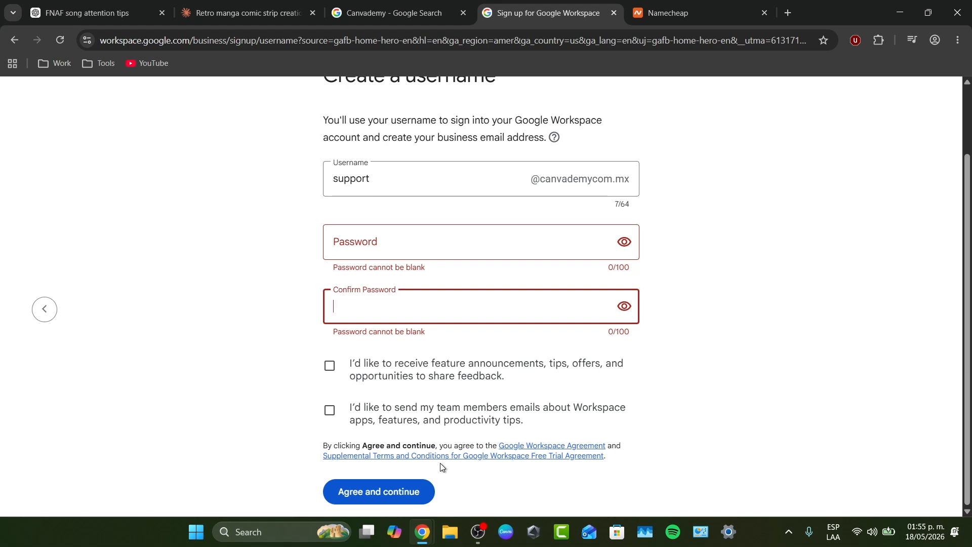
Revisit the Namecheap sthwht results, then switch to the Canvademy Google Search tab
left_click(668, 13)
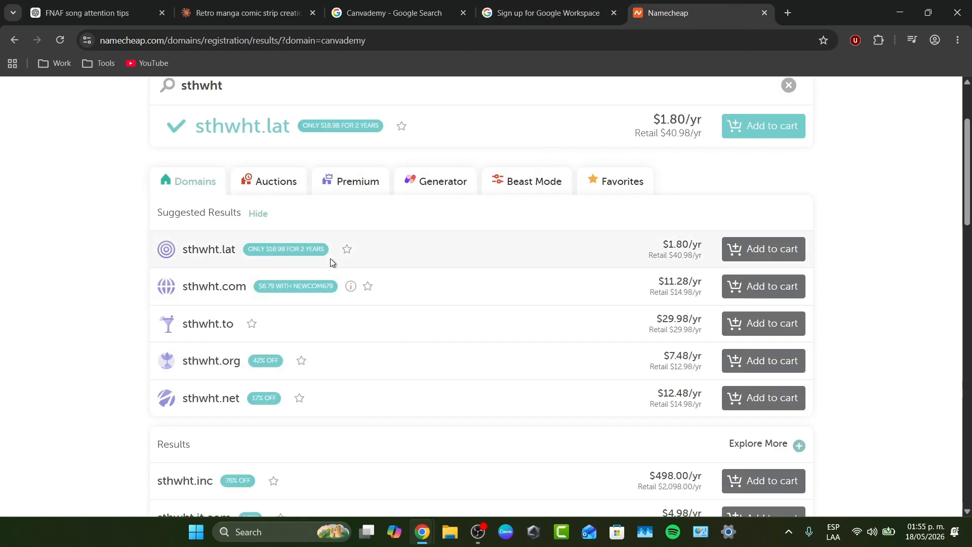
scroll(421, 226, "up", 3)
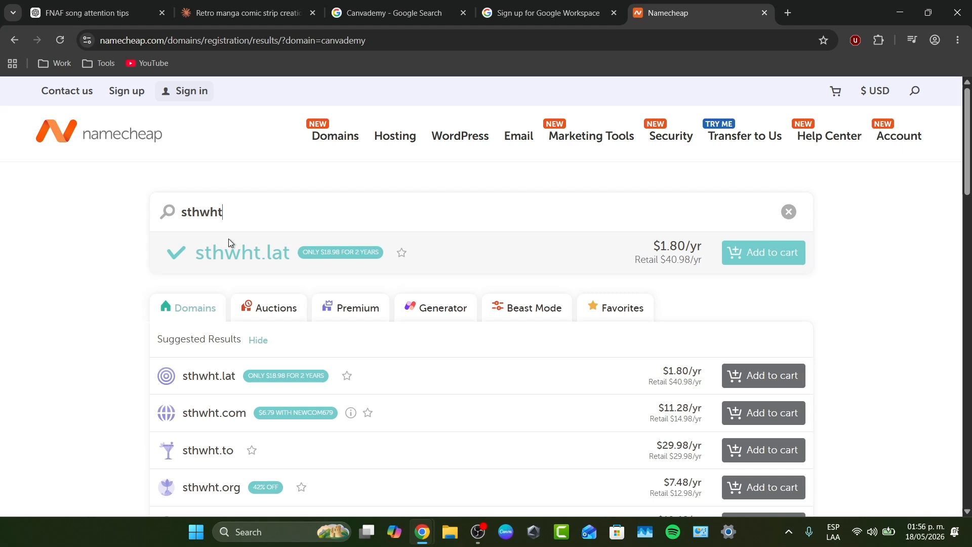
left_click(405, 11)
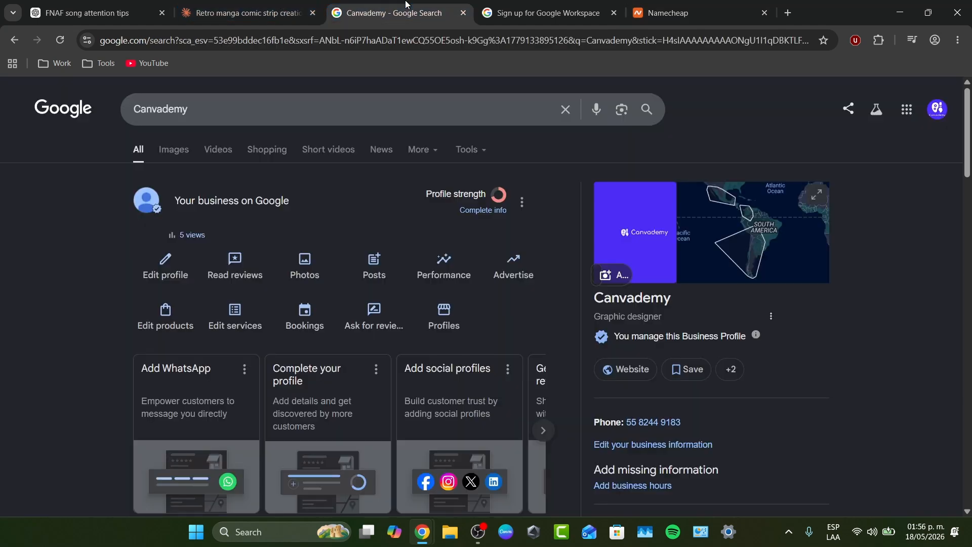
Return to the Workspace username form and review the canvademycom.mx domain suffix
left_click(548, 4)
scroll(491, 232, "up", 2)
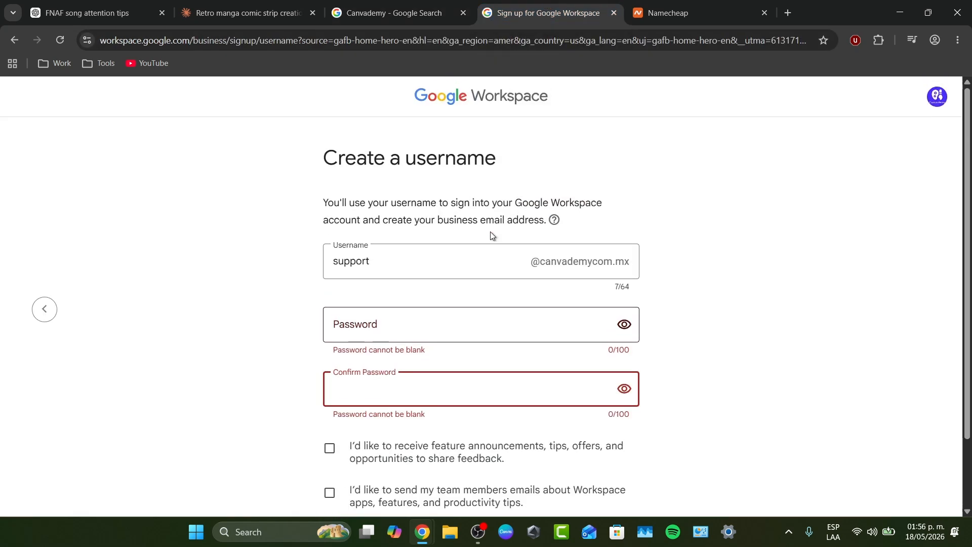
left_click_drag(529, 267, 643, 265)
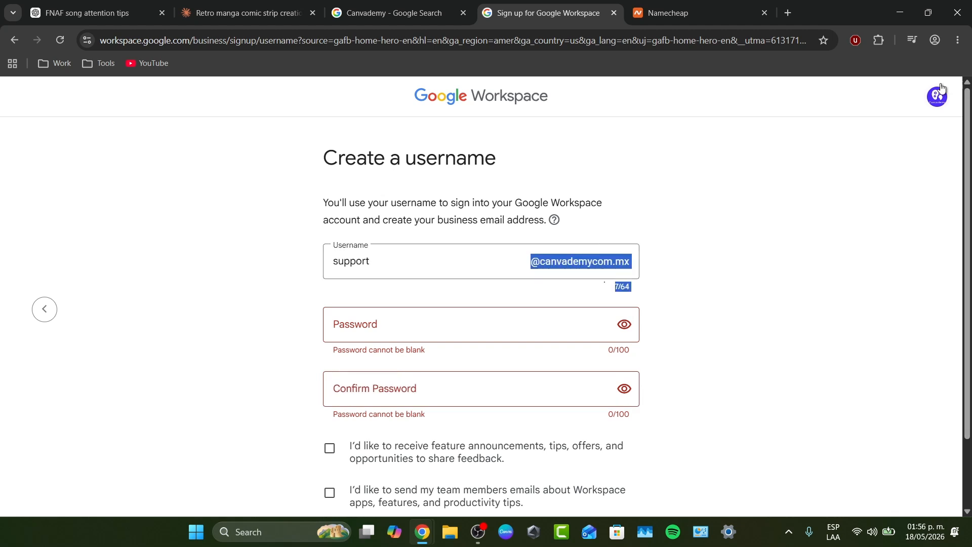
Continue signup under the canvademy.com business account, confirm it, and skip the interest question
left_click(938, 96)
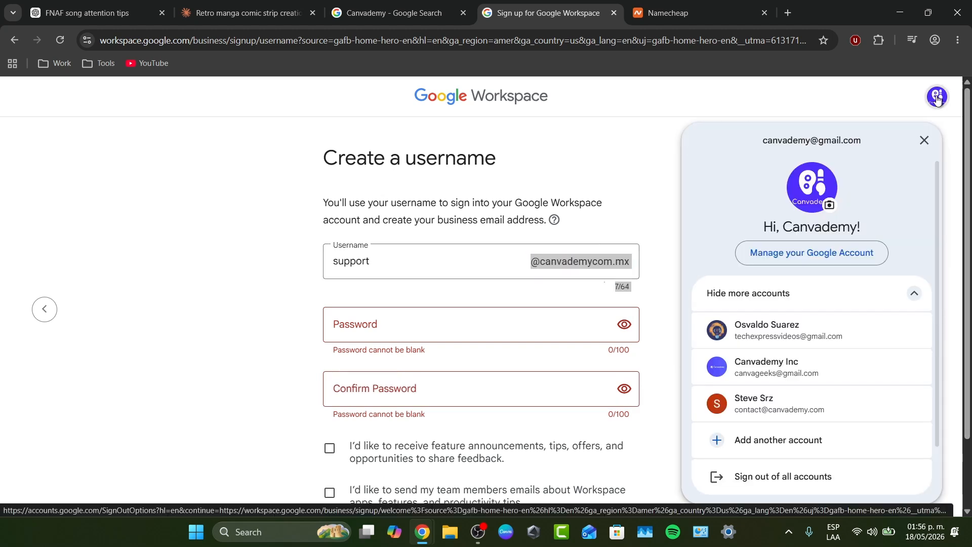
left_click(805, 408)
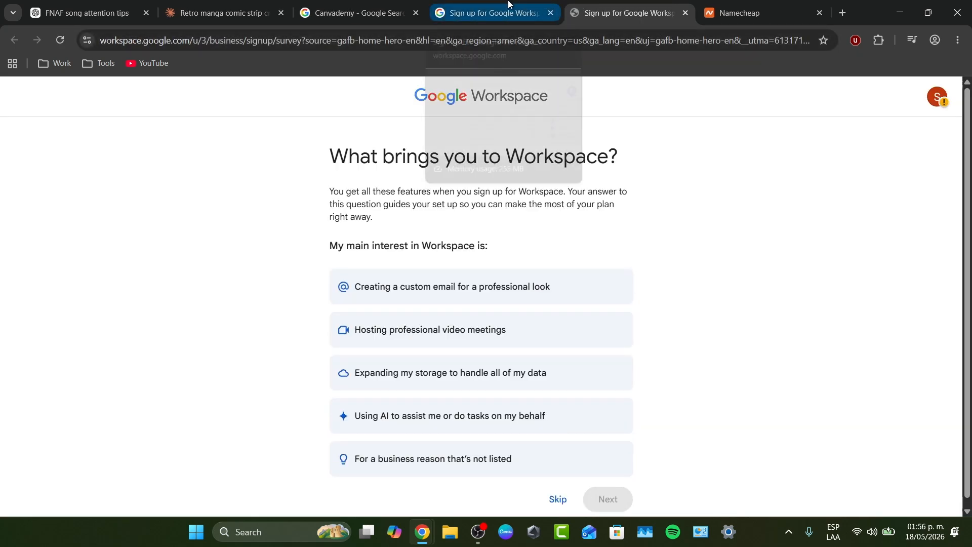
left_click(936, 94)
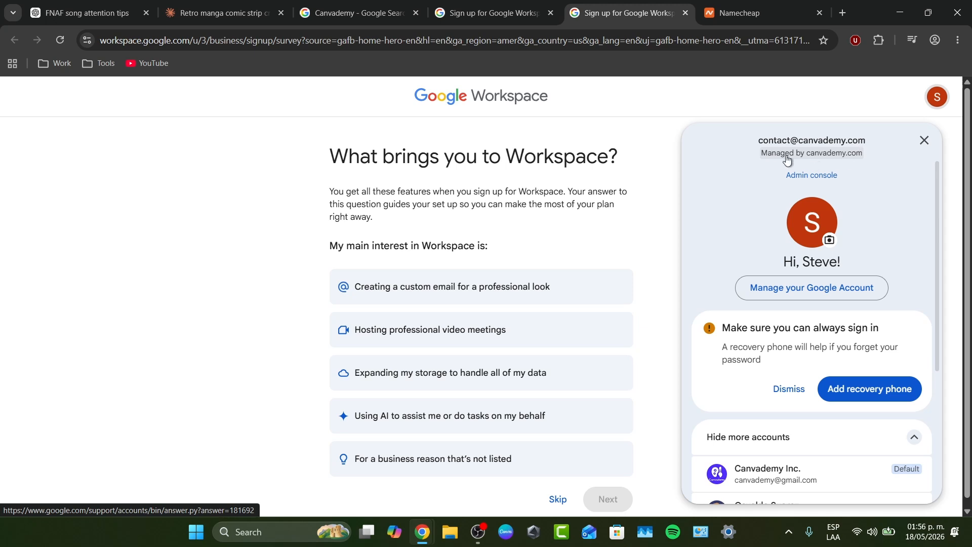
left_click(668, 259)
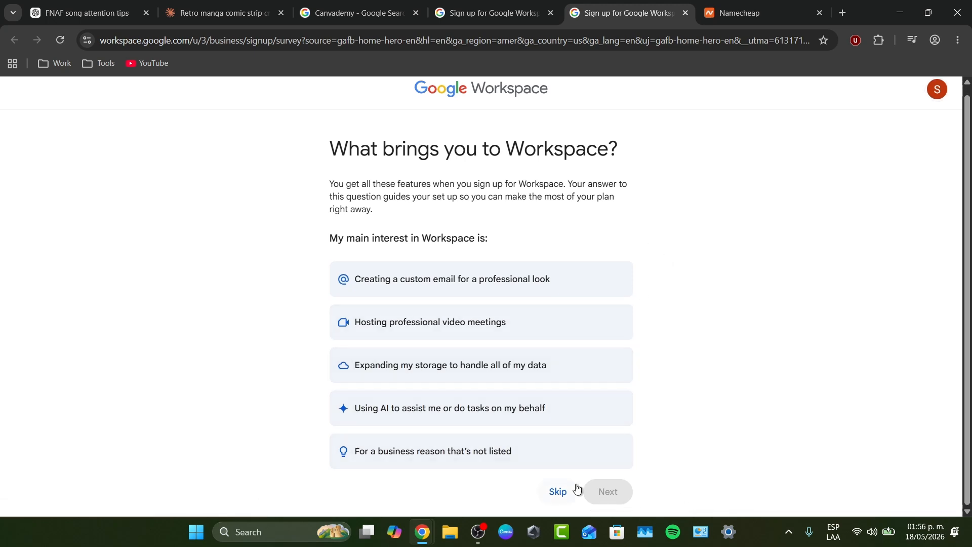
left_click(556, 489)
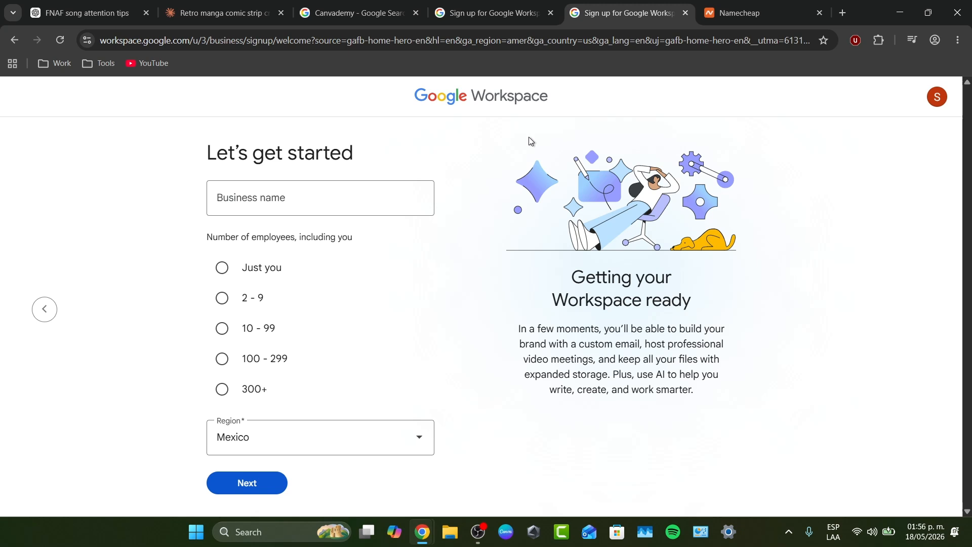
Start the Workspace signup under a different signed-in Google account
left_click(938, 96)
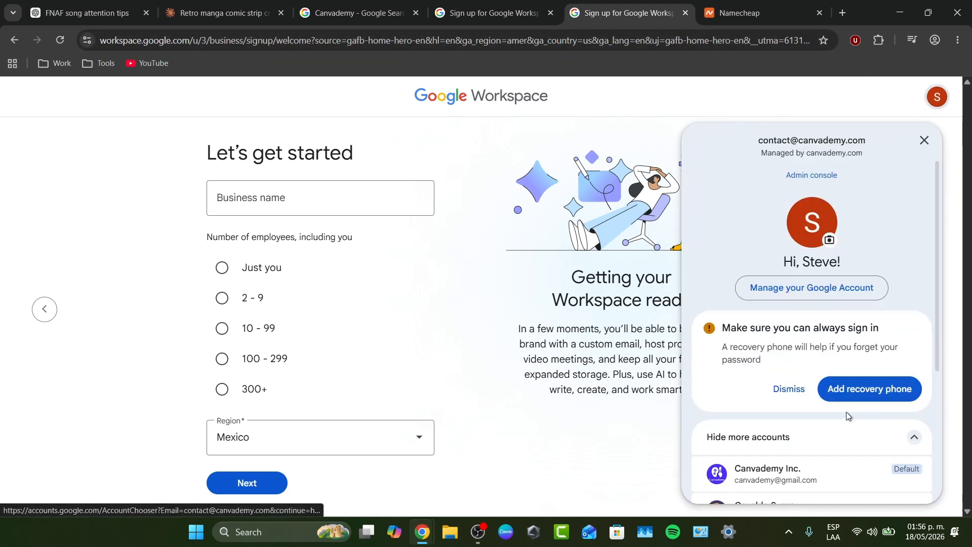
scroll(847, 411, "down", 3)
left_click(810, 344)
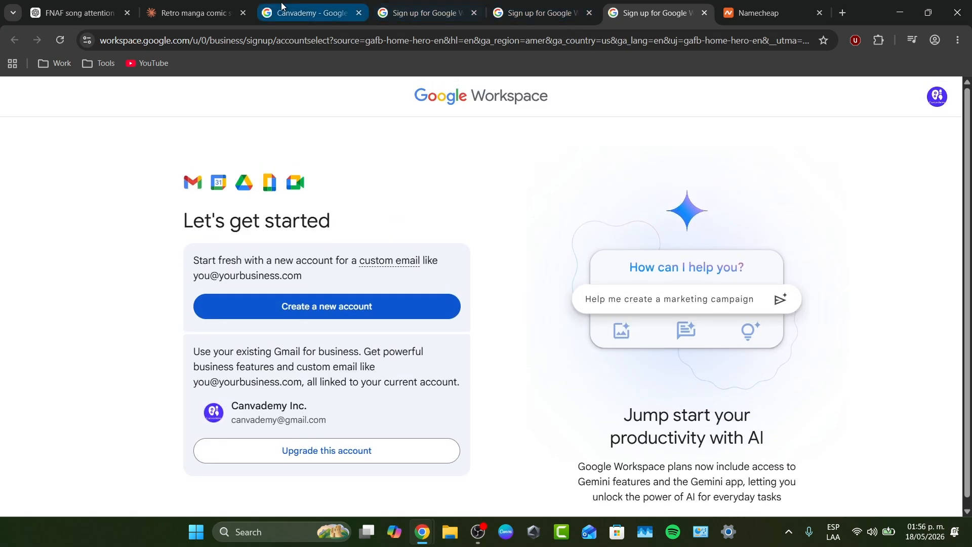
Load the Gmail inbox in this tab using the 'gm' address-bar suggestion
left_click(328, 36)
type("gm")
left_click(334, 63)
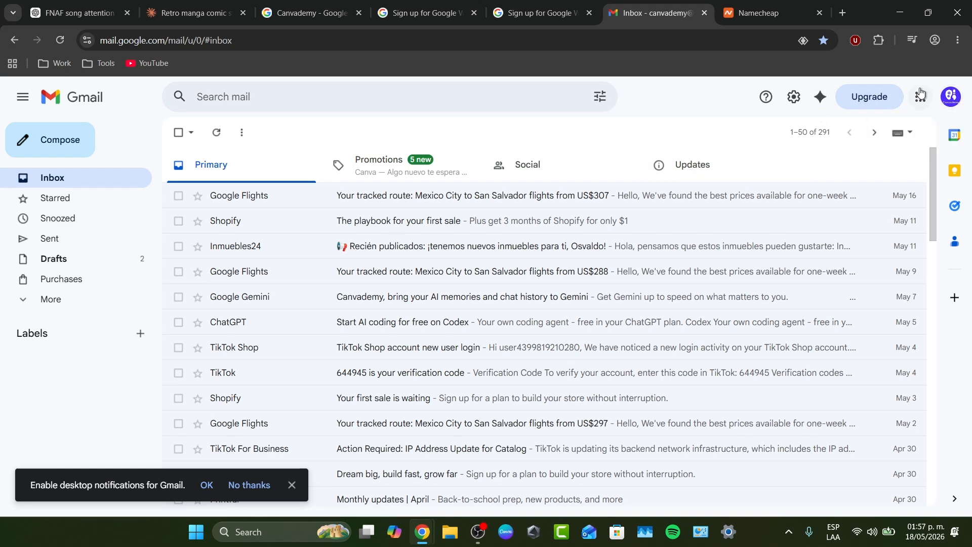
Open Gmail's Workspace upgrade offer and review its features: custom email, appointment calendar, bigger meetings, branding
left_click(884, 99)
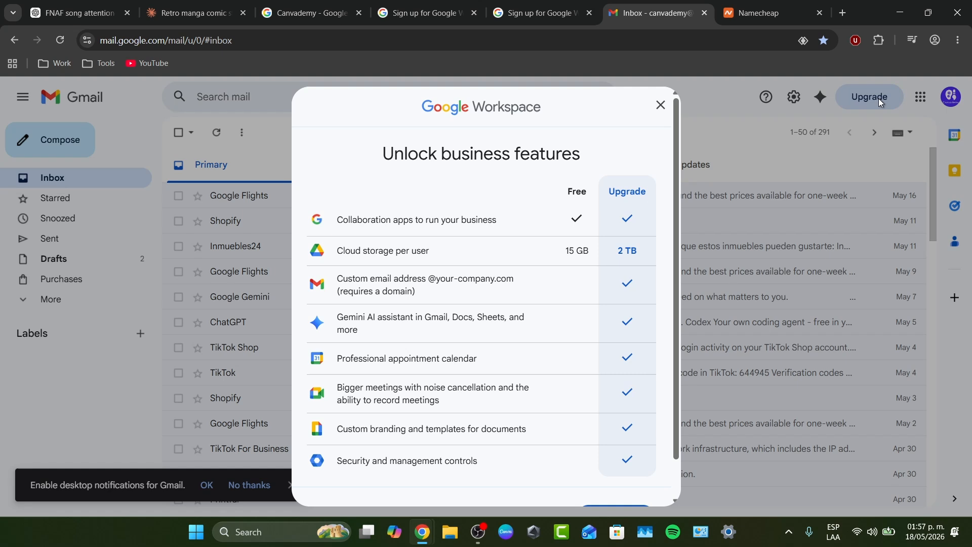
scroll(492, 269, "down", 1)
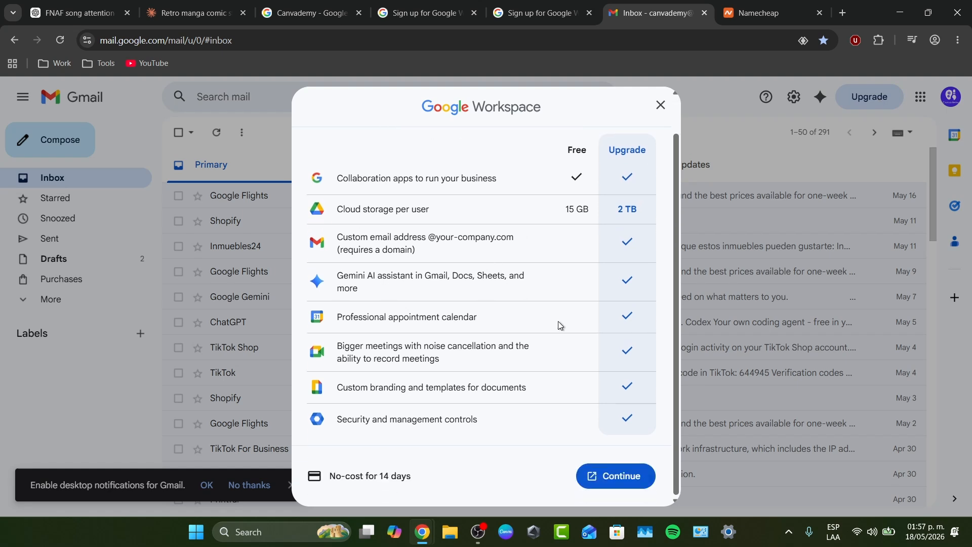
scroll(562, 346, "up", 1)
left_click_drag(395, 153, 581, 153)
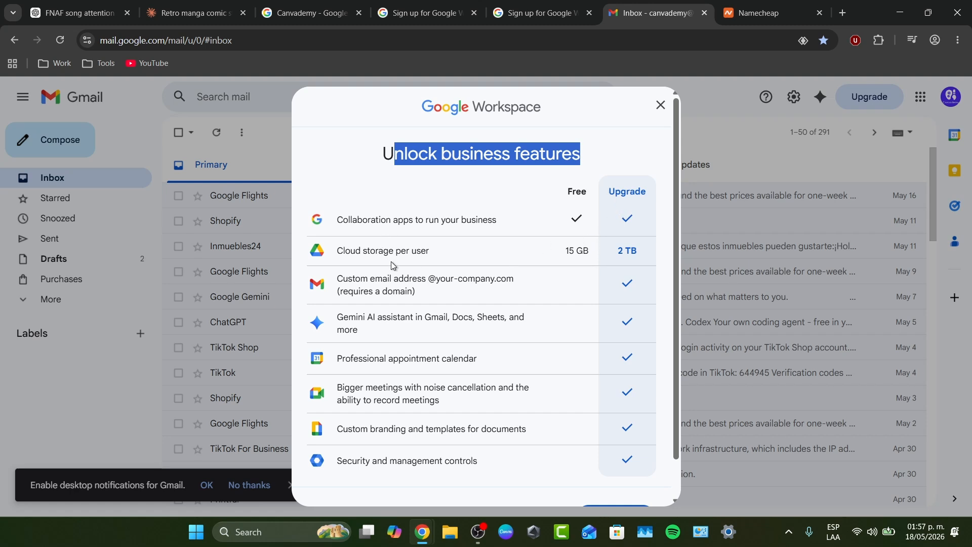
left_click_drag(395, 278, 449, 303)
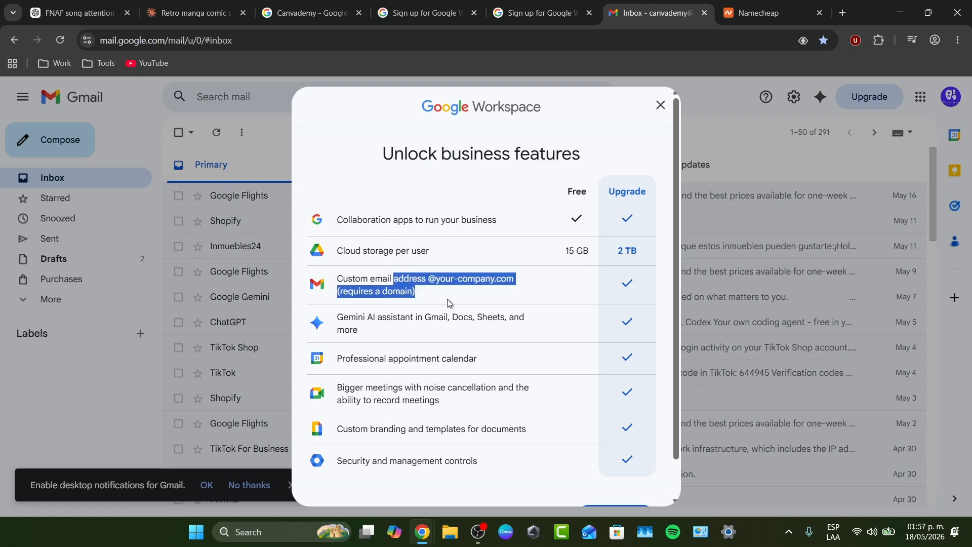
double_click(409, 219)
scroll(444, 293, "down", 1)
left_click_drag(387, 277, 351, 267)
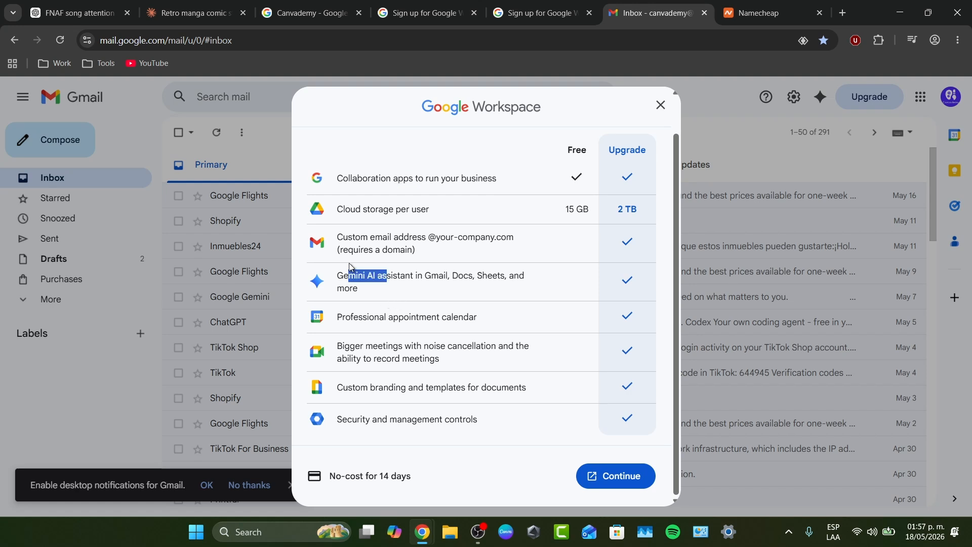
left_click_drag(410, 315, 480, 321)
left_click_drag(369, 342, 441, 360)
left_click_drag(424, 387, 466, 420)
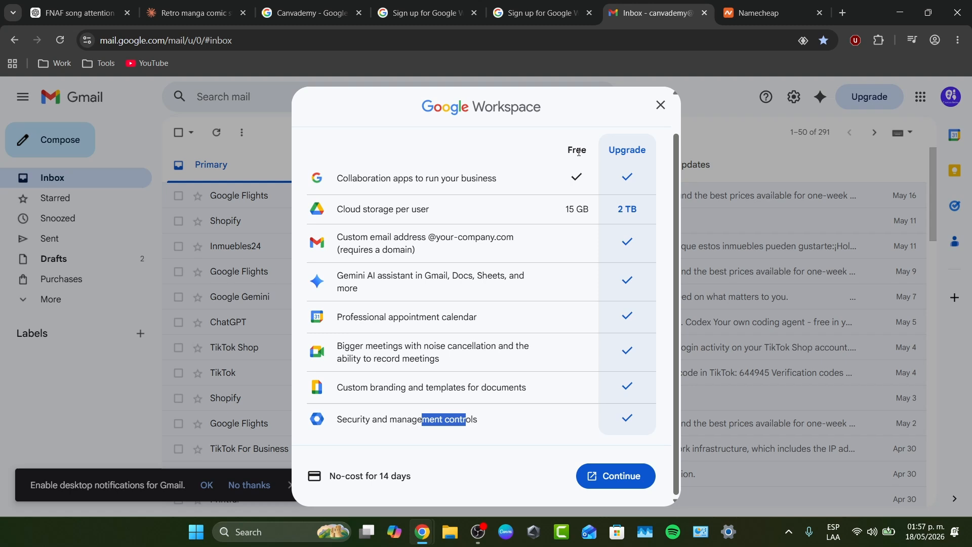
Close both Workspace signup tabs, the Namecheap tab and the Canvademy search tab
left_click(537, 13)
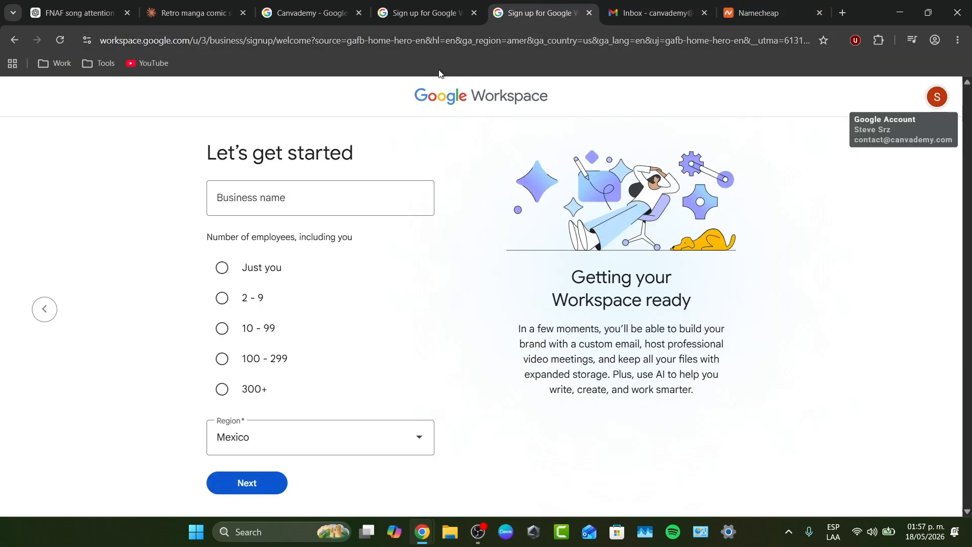
left_click(438, 13)
left_click(475, 13)
left_click(475, 14)
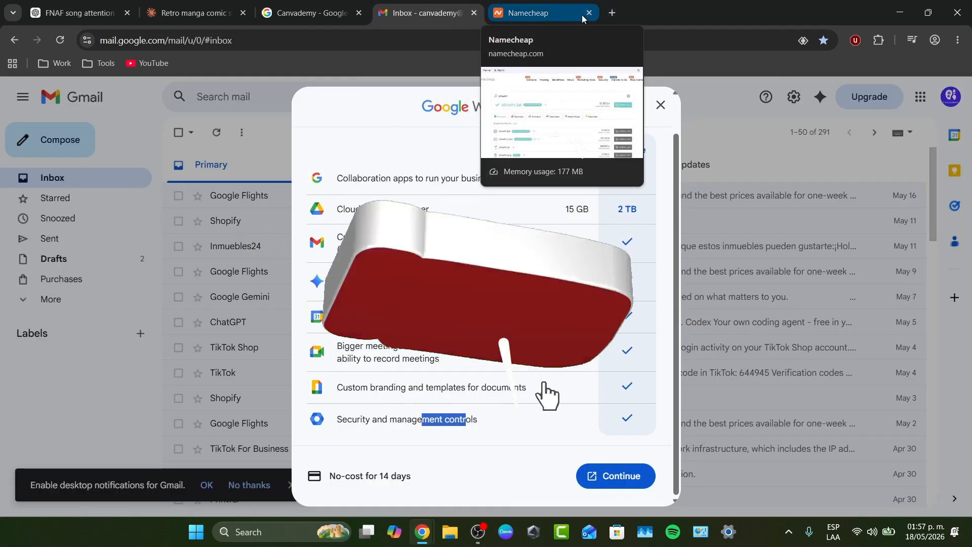
left_click(589, 12)
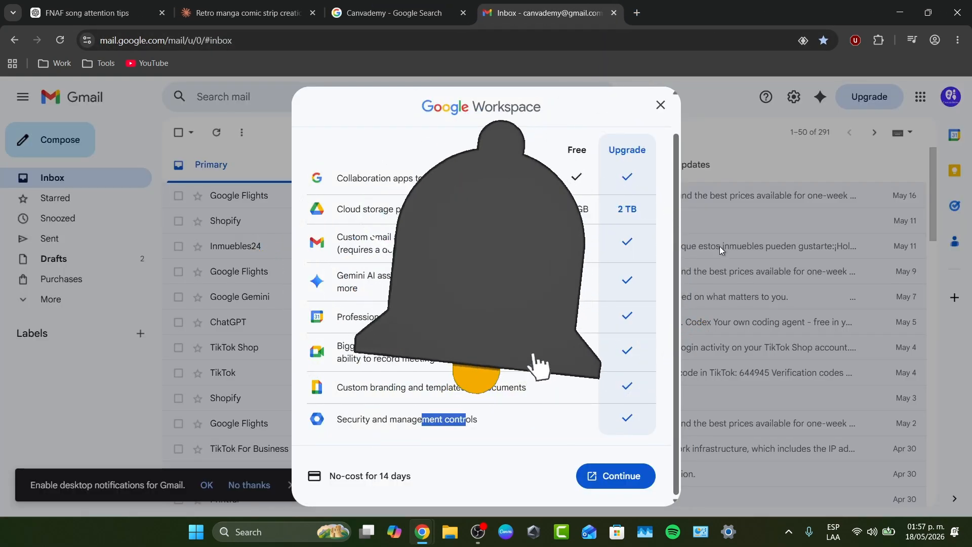
left_click(464, 13)
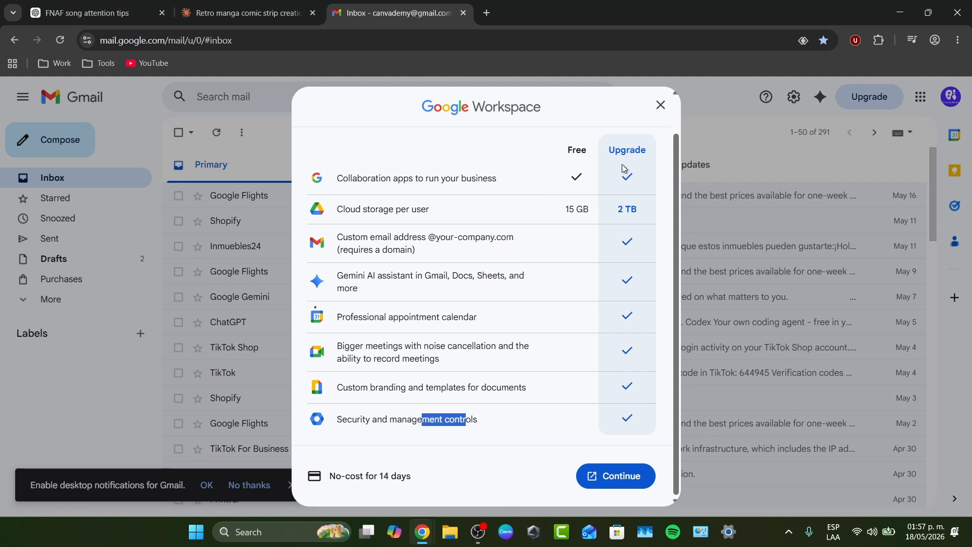